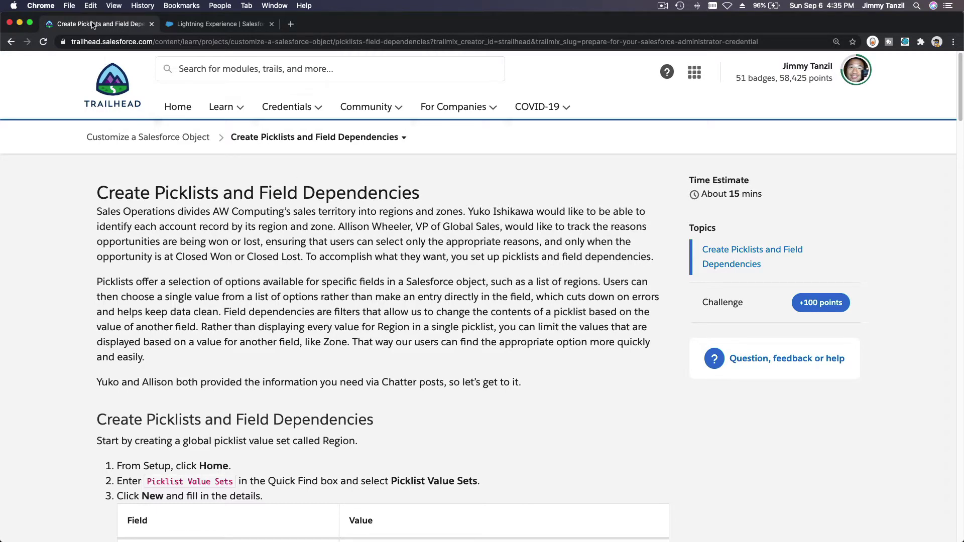
- Move the Trailhead instructions tab into its own window and open Setup for the playground org
{"action": "left_click_drag", "start_coordinate": [92, 25], "coordinate": [963, 251]}
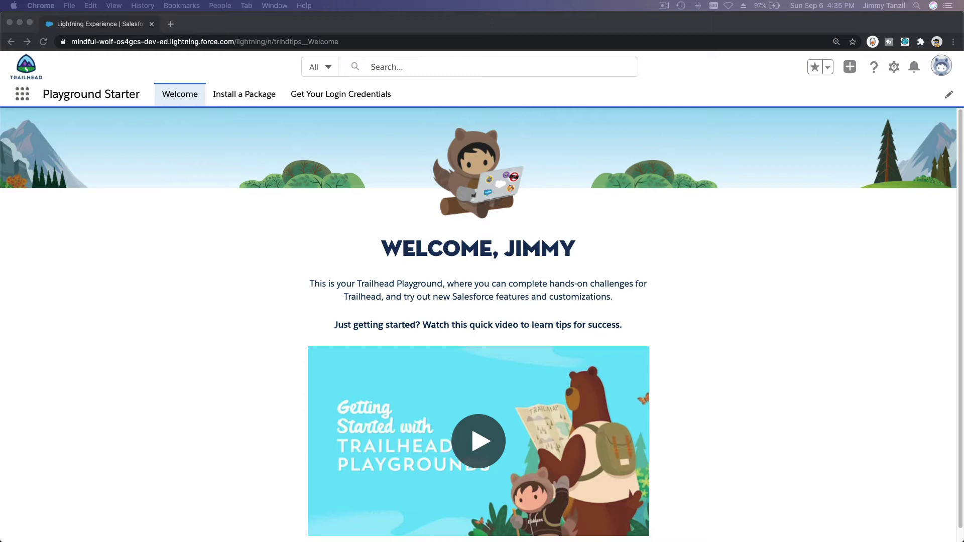
{"action": "left_click", "coordinate": [129, 297]}
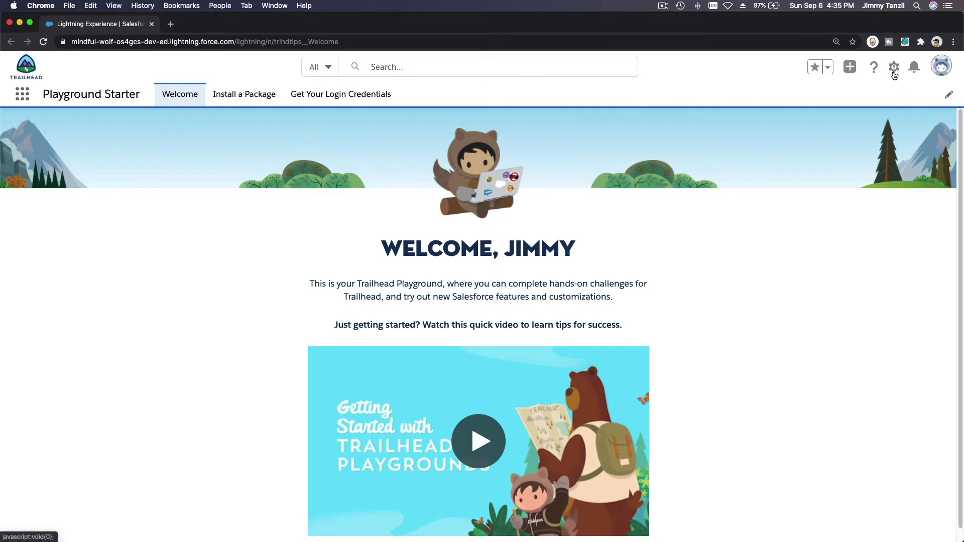
{"action": "left_click", "coordinate": [894, 68]}
{"action": "left_click", "coordinate": [854, 101]}
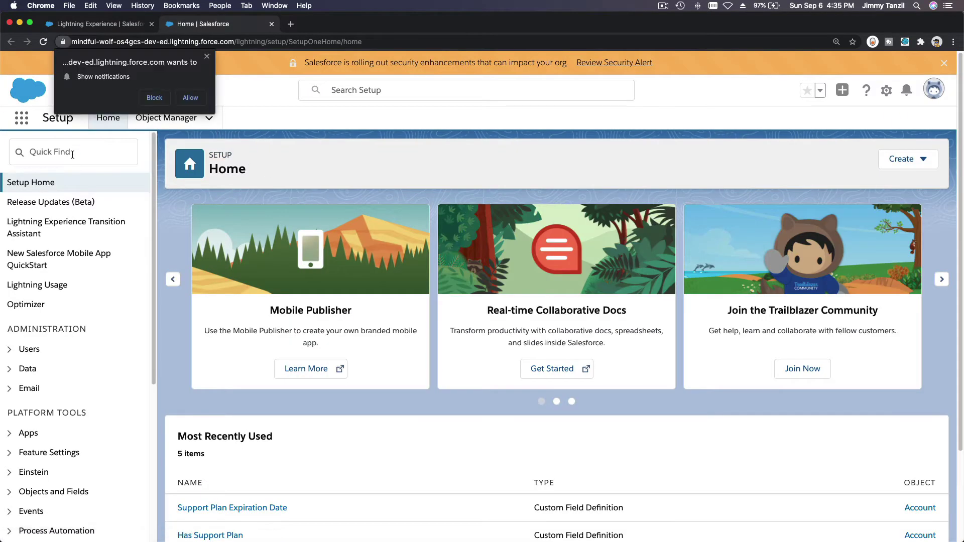
- Allow the site's notifications, search Setup for "Pick" and open Picklist Value Sets
{"action": "left_click", "coordinate": [193, 99]}
{"action": "left_click", "coordinate": [97, 148]}
{"action": "type", "text": "Pi"}
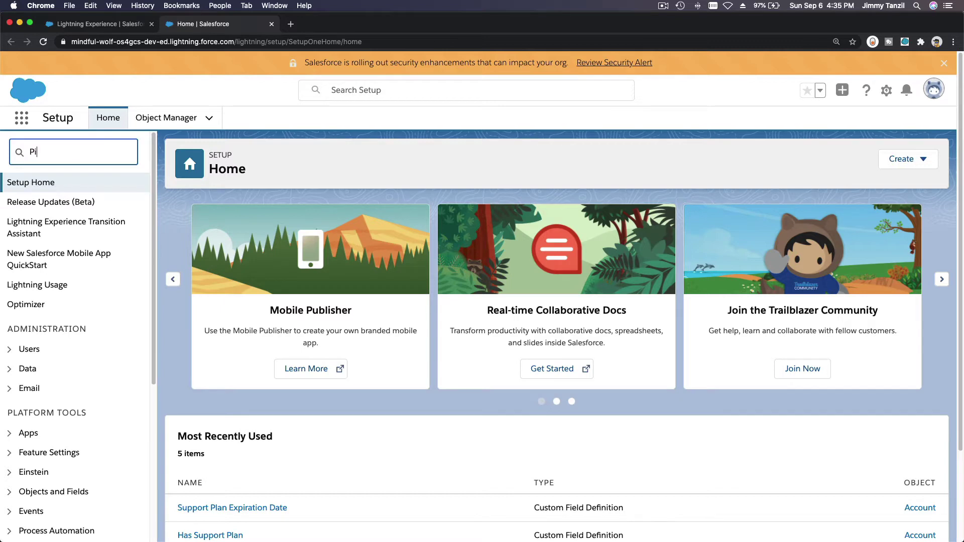
{"action": "type", "text": "ck"}
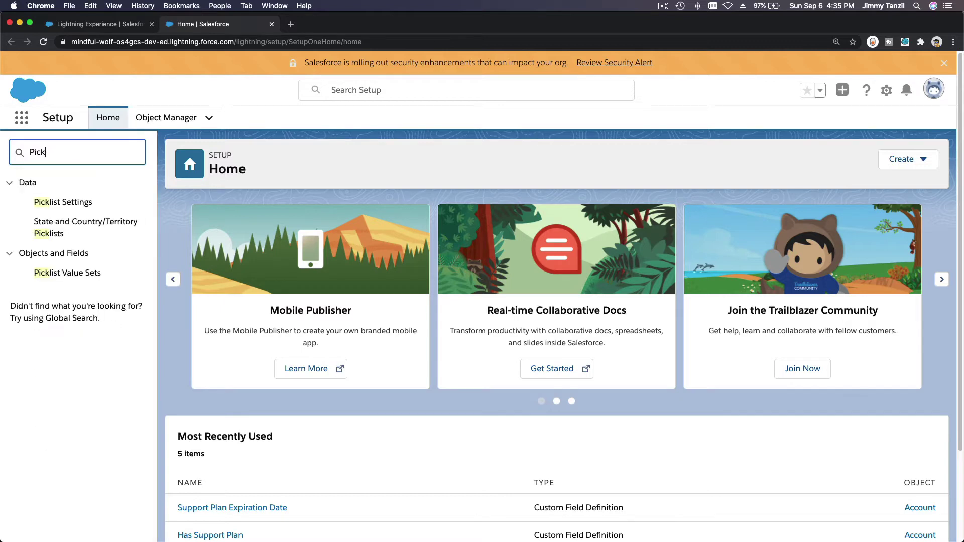
{"action": "left_click", "coordinate": [89, 274]}
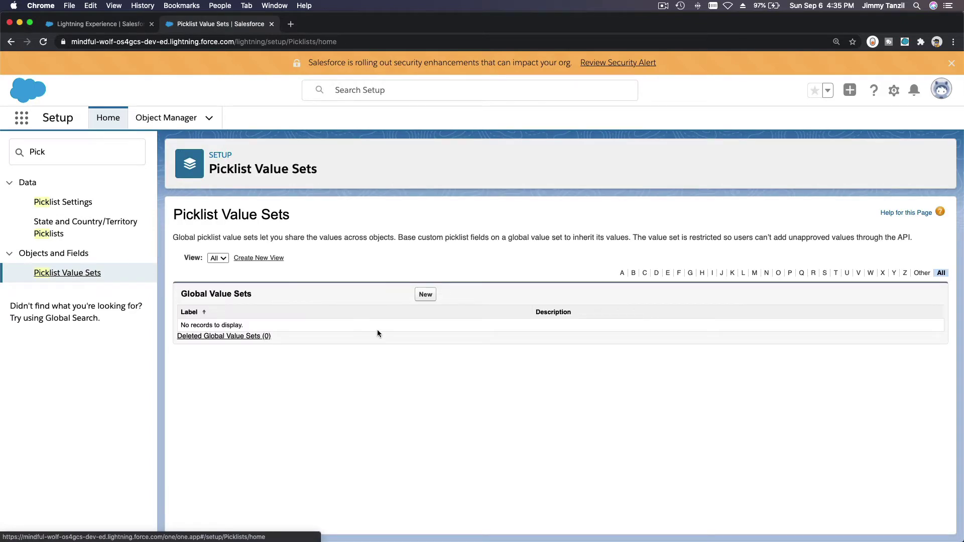
- Create a new global value set labelled Region with the description "For use in region fields throughout AW's org."
{"action": "left_click", "coordinate": [426, 295]}
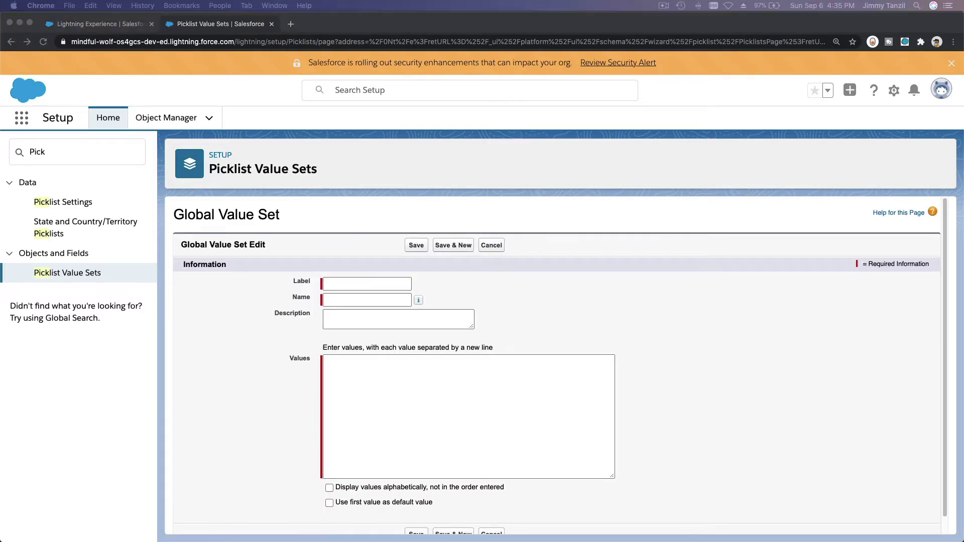
{"action": "left_click", "coordinate": [371, 284]}
{"action": "type", "text": "Region"}
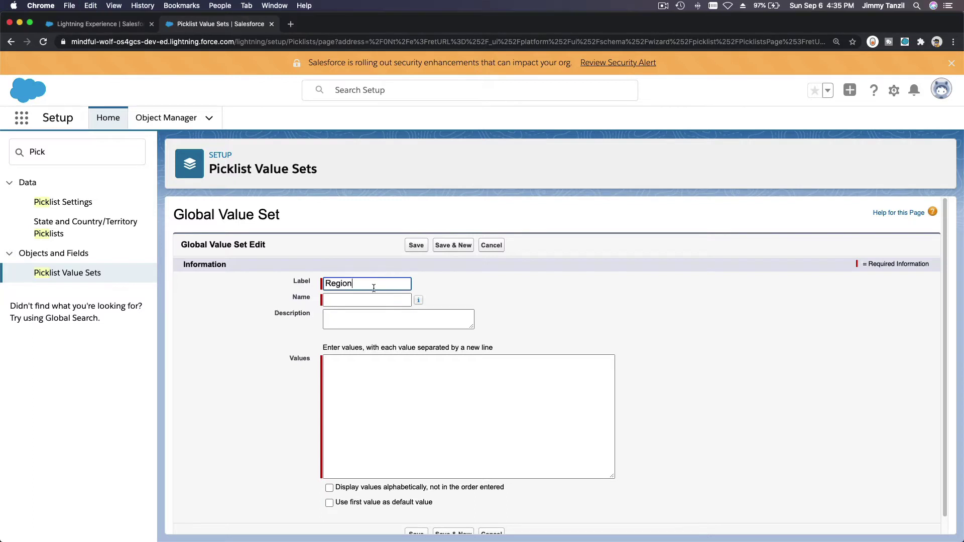
{"action": "key", "text": "Tab"}
{"action": "key", "text": "Tab"}
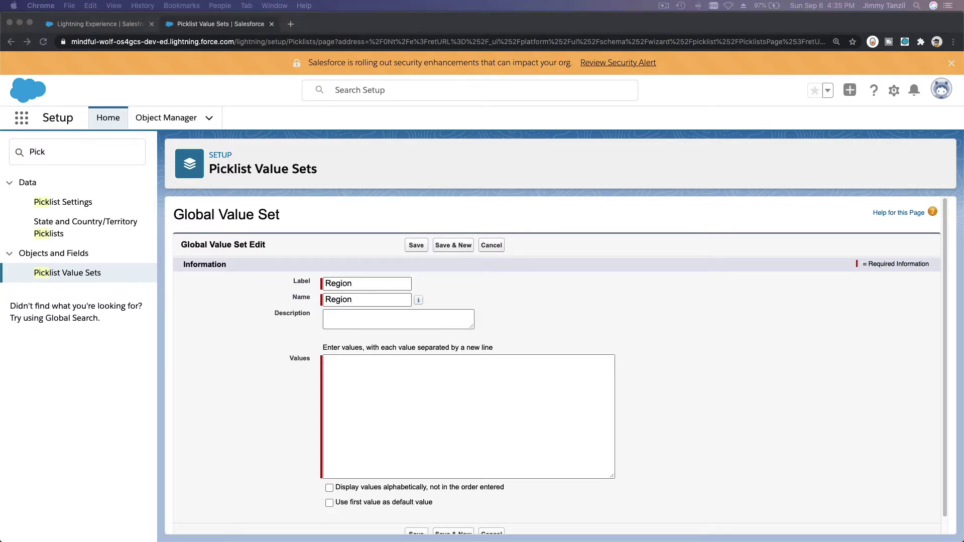
{"action": "left_click", "coordinate": [422, 325]}
{"action": "type", "text": "For use in region fields throughout AW's org."}
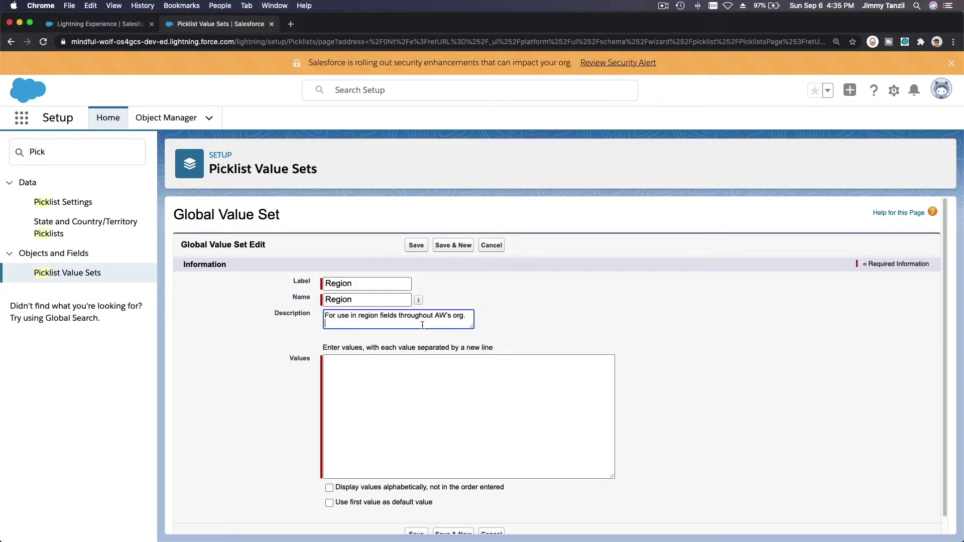
- Enter APAC, EMEA, LATAM, US and Canada on separate lines as the values and save the value set
{"action": "left_click", "coordinate": [387, 380]}
{"action": "type", "text": "APAC EMEA LATAM US Canada"}
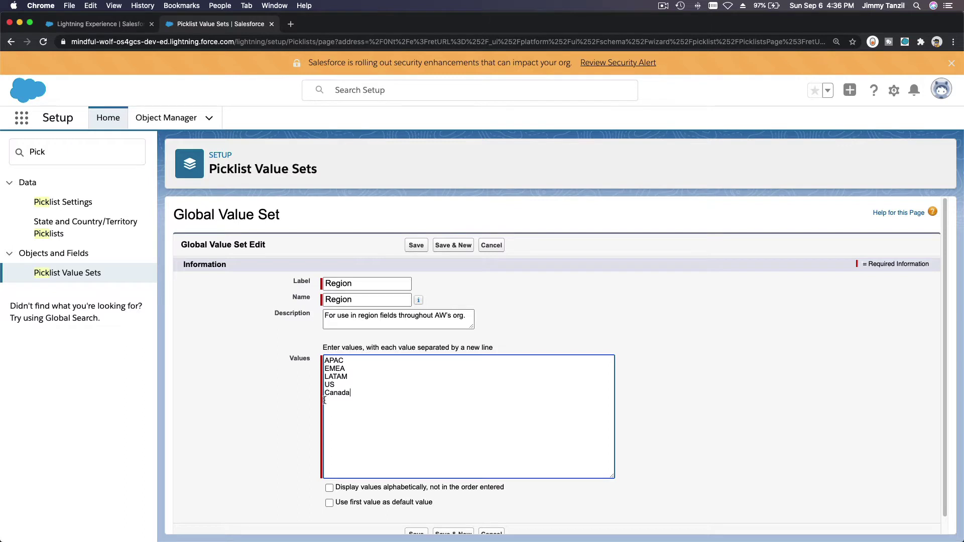
{"action": "left_click", "coordinate": [415, 248]}
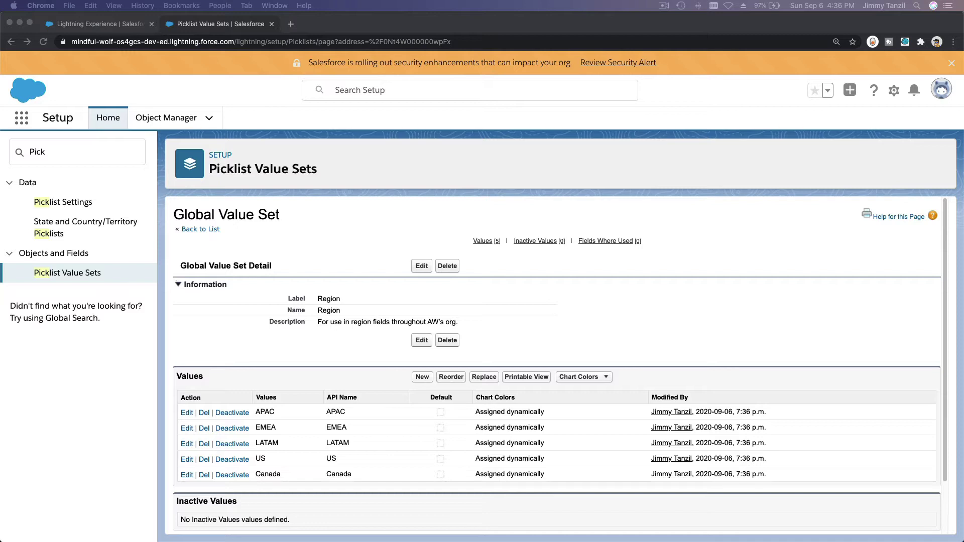
- Find the Lead object in Object Manager and open its Fields & Relationships
{"action": "left_click", "coordinate": [161, 122]}
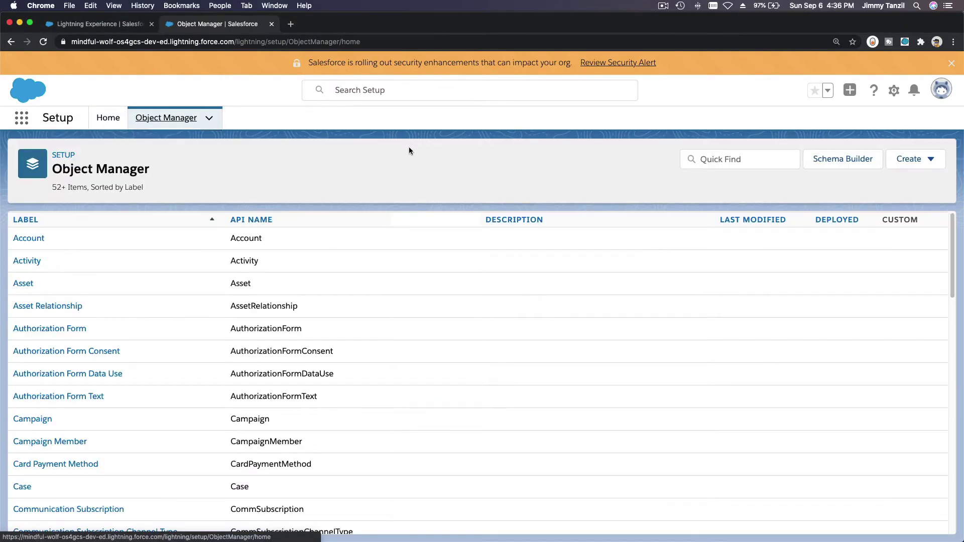
{"action": "left_click", "coordinate": [719, 167]}
{"action": "type", "text": "Lead"}
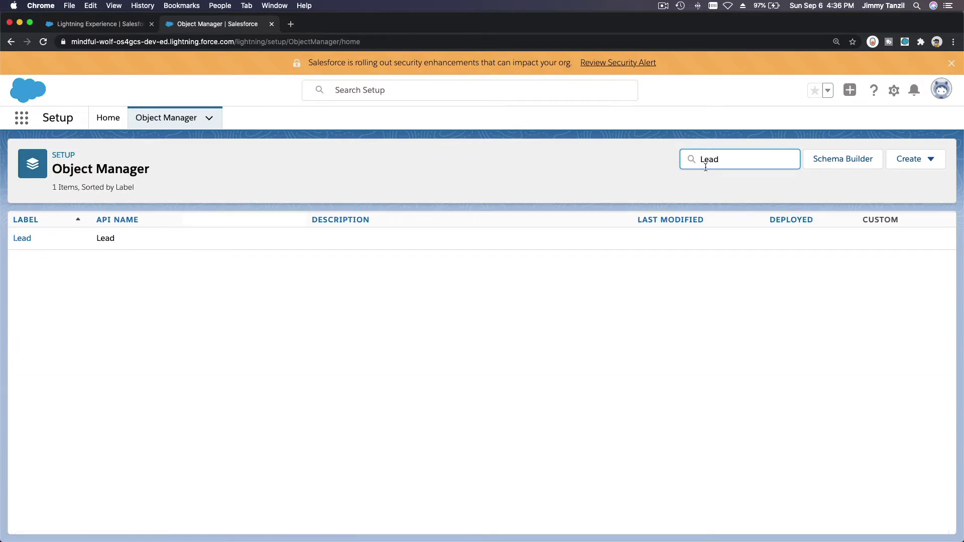
{"action": "left_click", "coordinate": [22, 239]}
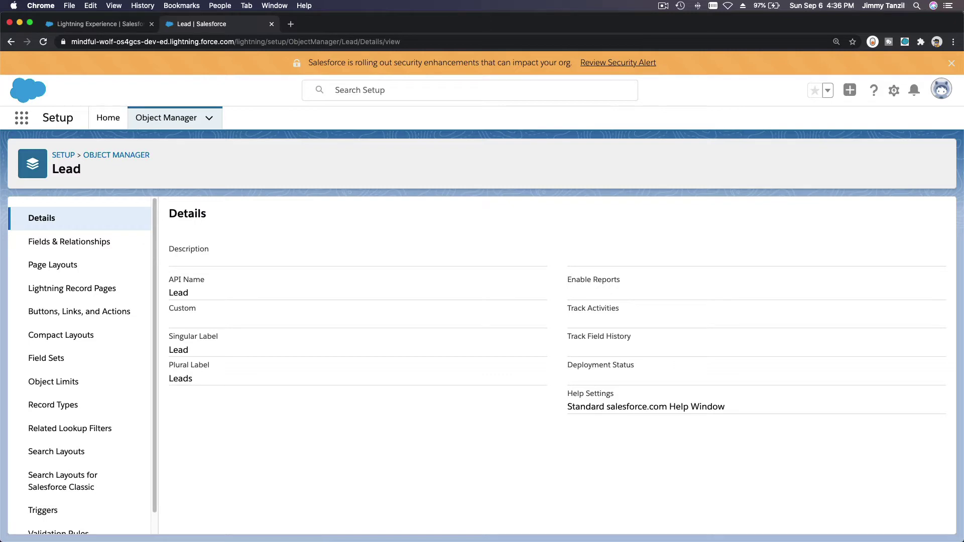
{"action": "left_click", "coordinate": [75, 245]}
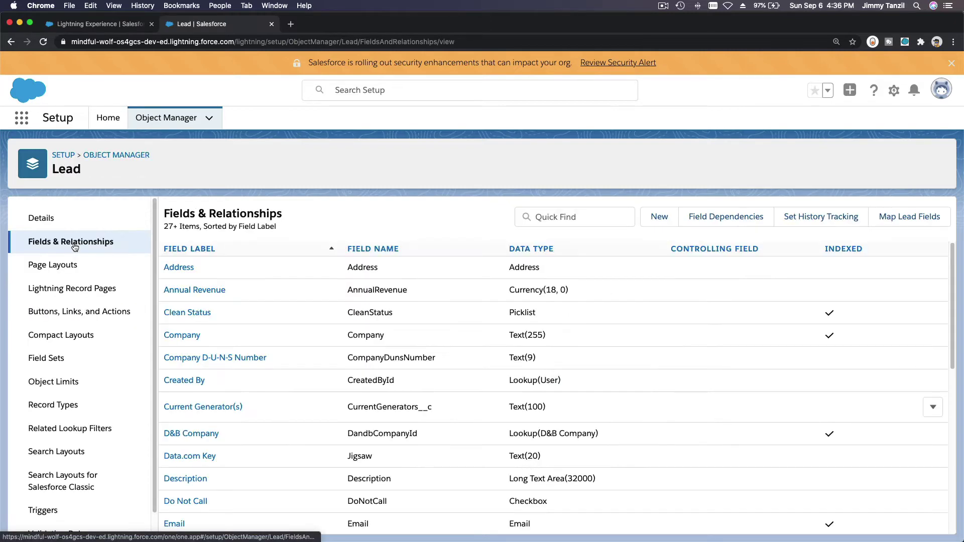
- Start a new custom field on Lead with the Picklist data type and continue to its details
{"action": "left_click", "coordinate": [659, 219]}
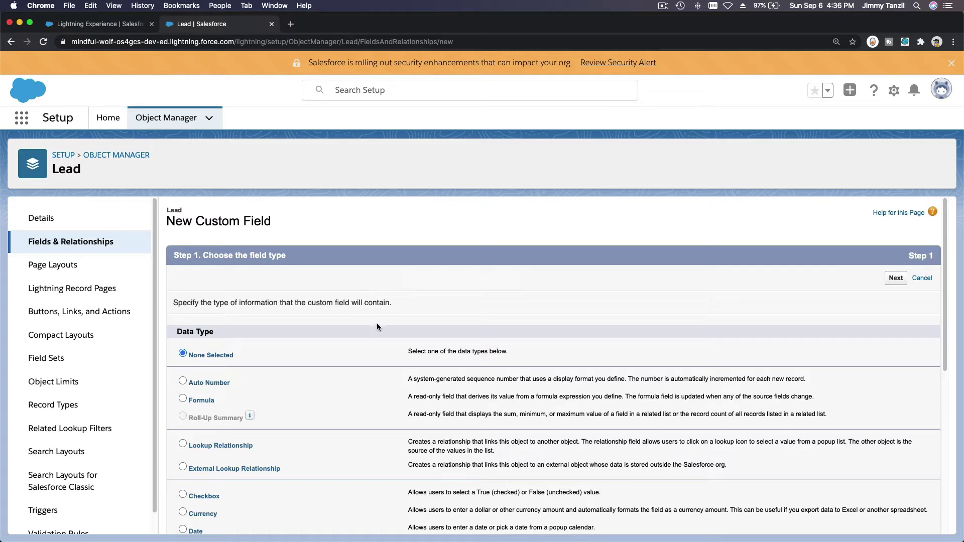
{"action": "scroll", "coordinate": [378, 326], "scroll_direction": "down", "scroll_amount": 6}
{"action": "scroll", "coordinate": [378, 329], "scroll_direction": "down", "scroll_amount": 1}
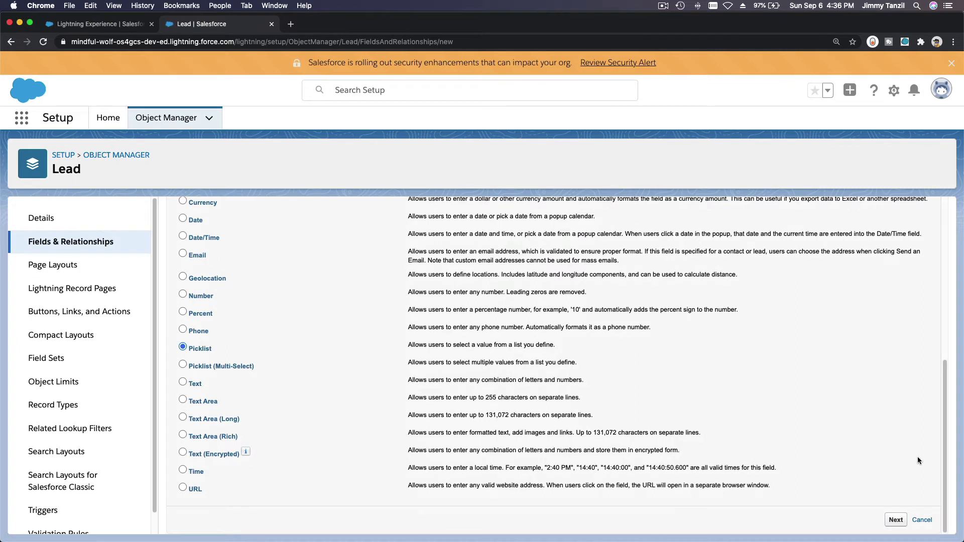
{"action": "left_click", "coordinate": [896, 520]}
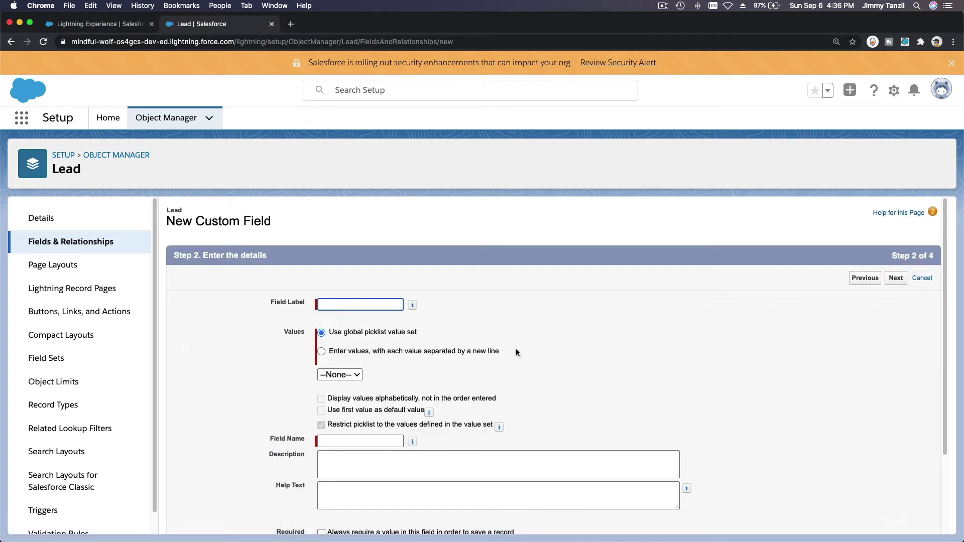
- Label the field Region and set its description to "Customer’s geographical region—for sales operations use only."
{"action": "type", "text": "Region"}
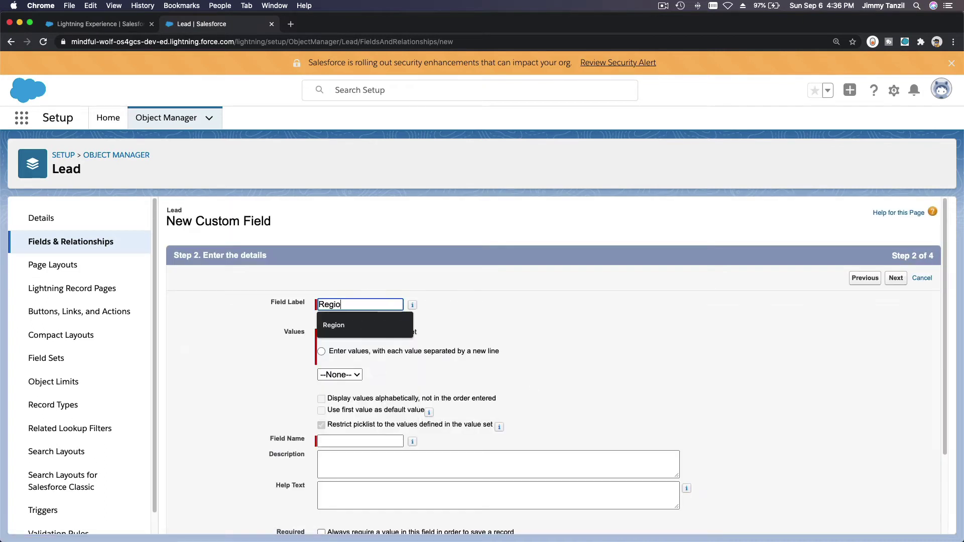
{"action": "key", "text": "Tab"}
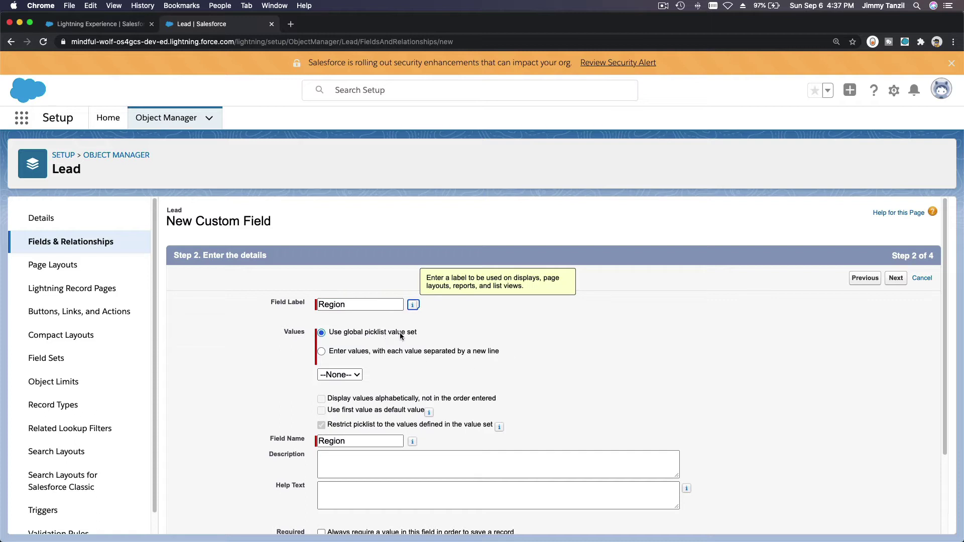
{"action": "left_click", "coordinate": [454, 333]}
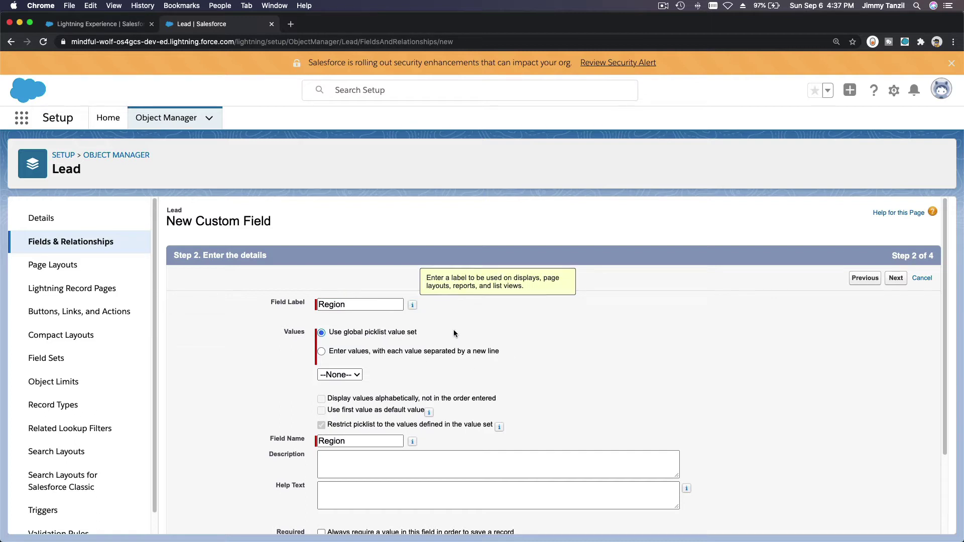
{"action": "scroll", "coordinate": [454, 332], "scroll_direction": "down", "scroll_amount": 3}
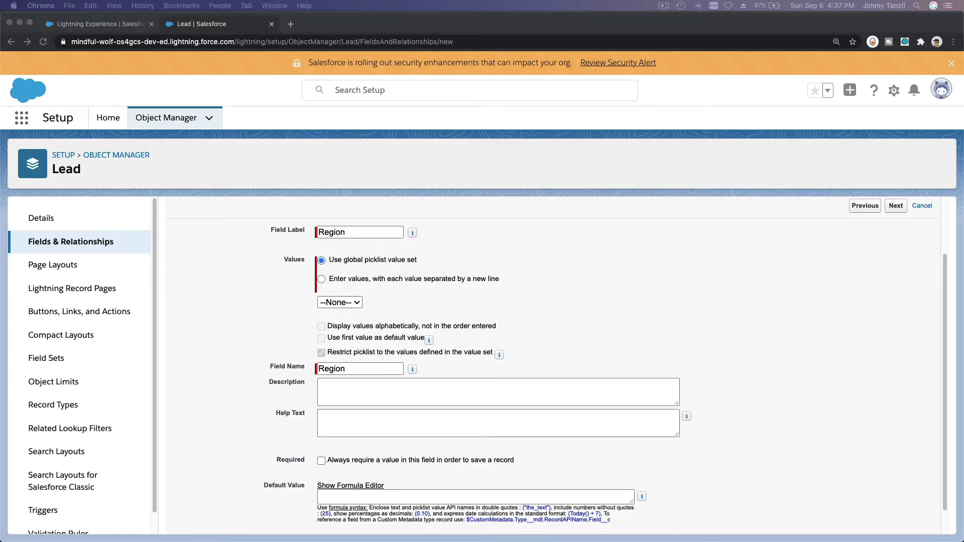
{"action": "left_click", "coordinate": [398, 410]}
{"action": "left_click", "coordinate": [422, 390]}
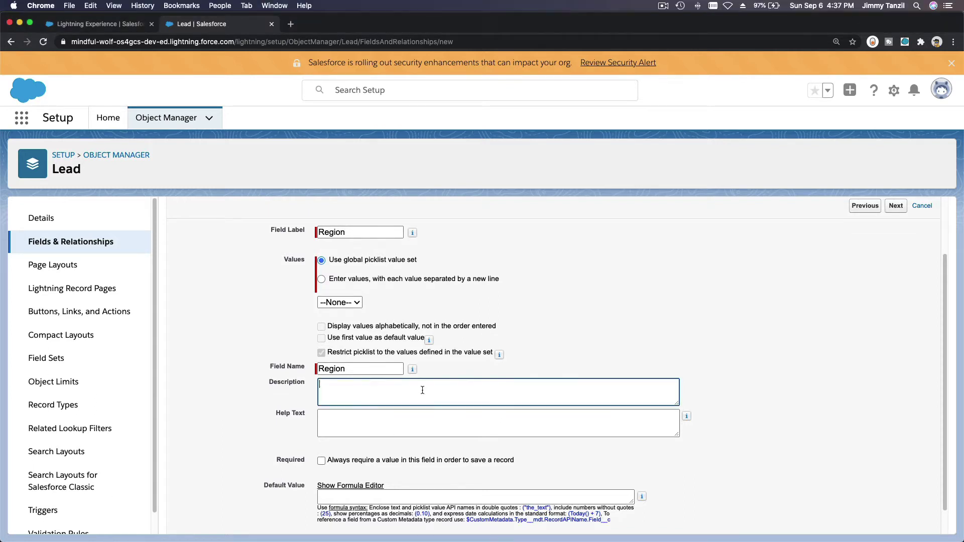
{"action": "type", "text": "Customer’s geographical region—for sales operations use only."}
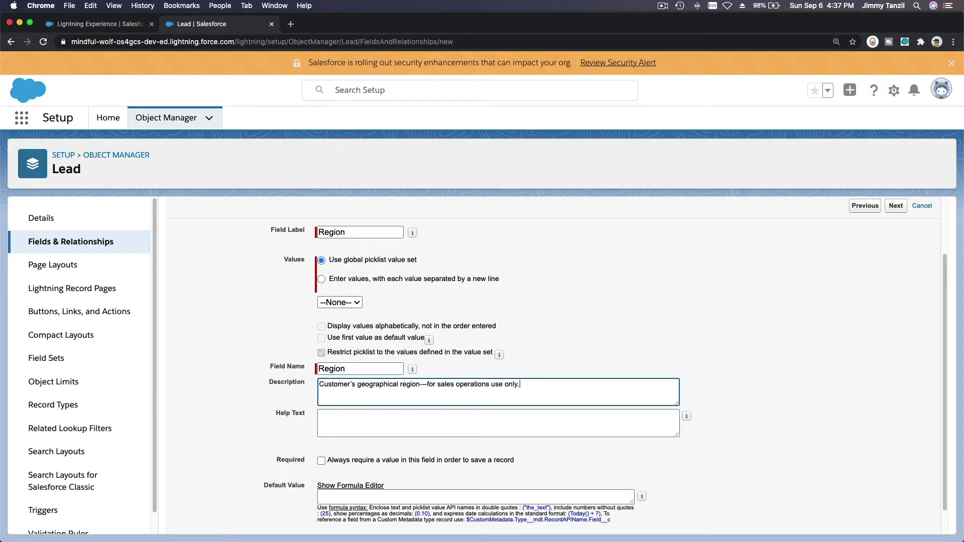
{"action": "key", "text": "super+Tab"}
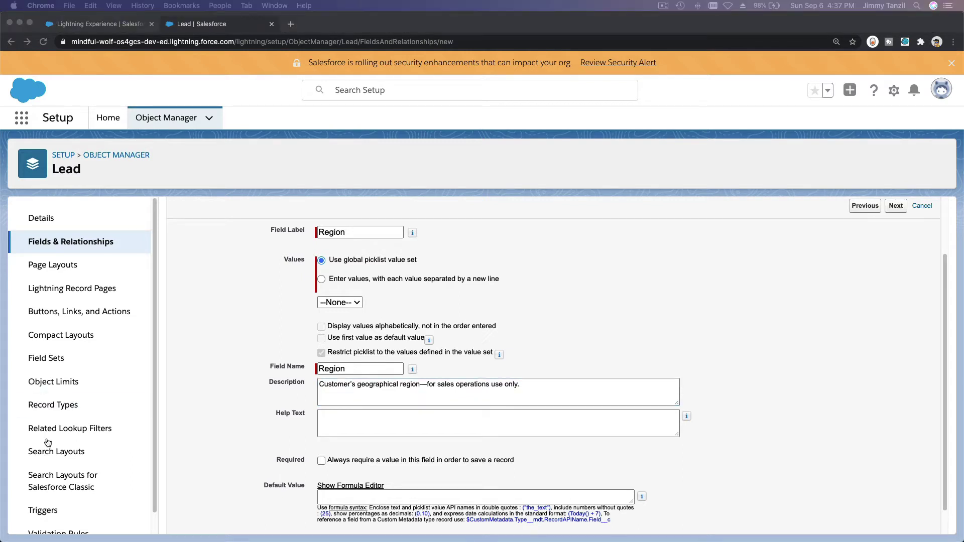
{"action": "key", "text": "super+Tab"}
{"action": "type", "text": "In which region is the customer based?"}
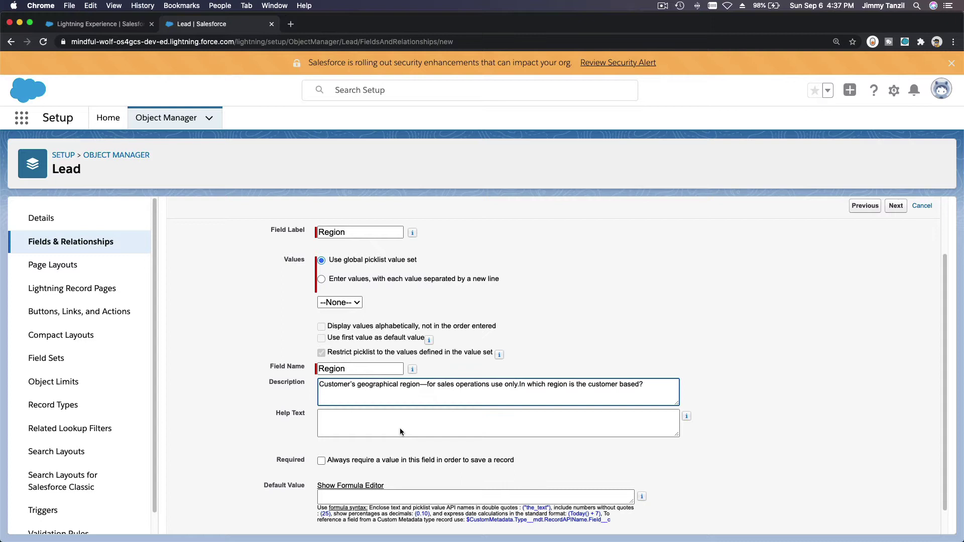
{"action": "key", "text": "super+z"}
- Set the help text to "In which region is the customer based?" and try to continue to the next wizard step
{"action": "left_click", "coordinate": [400, 431]}
{"action": "type", "text": "In which region is the customer based?"}
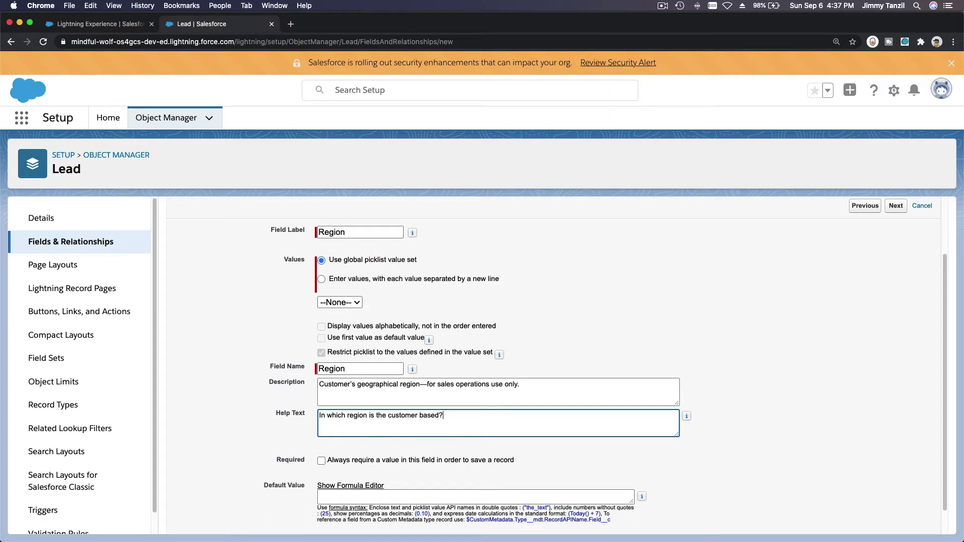
{"action": "left_click", "coordinate": [888, 249]}
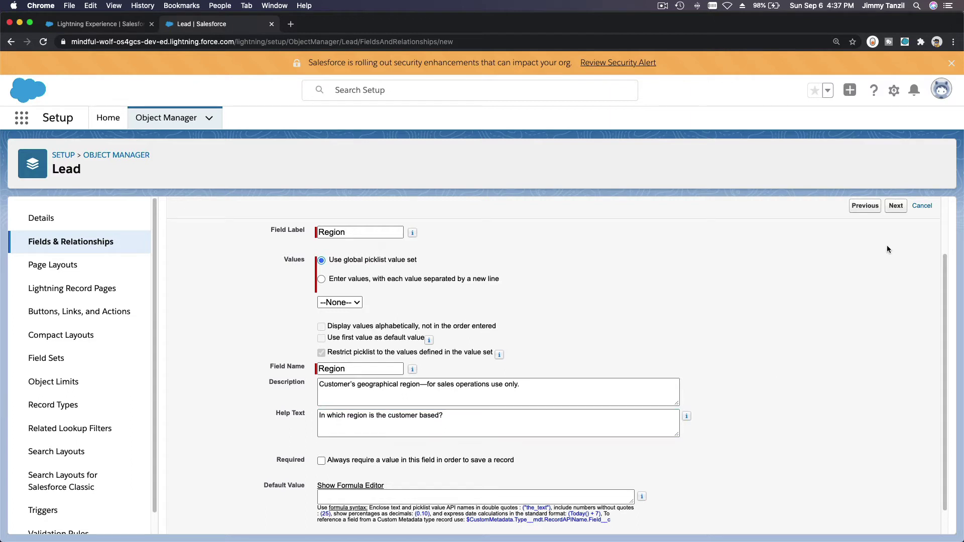
{"action": "left_click", "coordinate": [894, 210]}
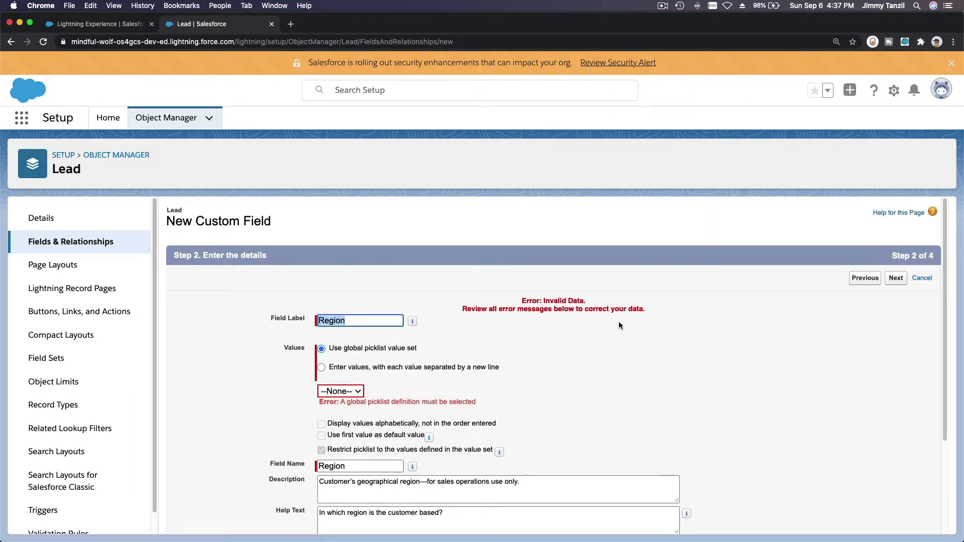
- Choose Region as the field's global picklist value set and continue to field-level security
{"action": "left_click", "coordinate": [342, 391]}
{"action": "key", "text": "Return"}
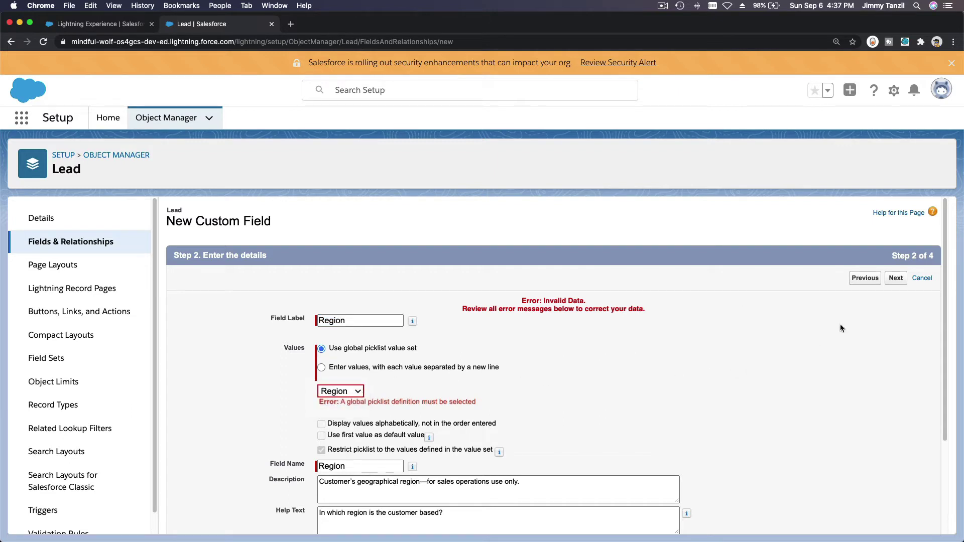
{"action": "left_click", "coordinate": [898, 285]}
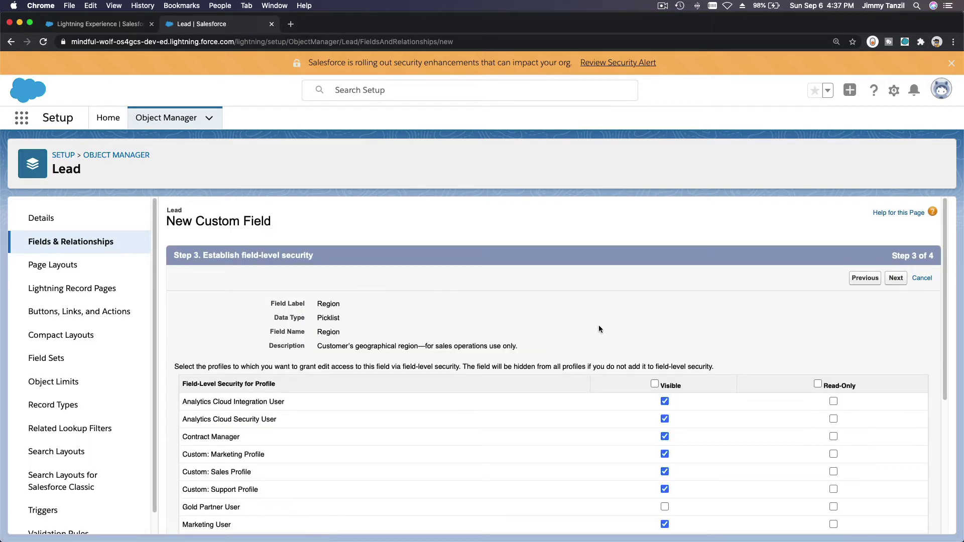
- Make the Region field read-only for all profiles
{"action": "scroll", "coordinate": [599, 324], "scroll_direction": "down", "scroll_amount": 2}
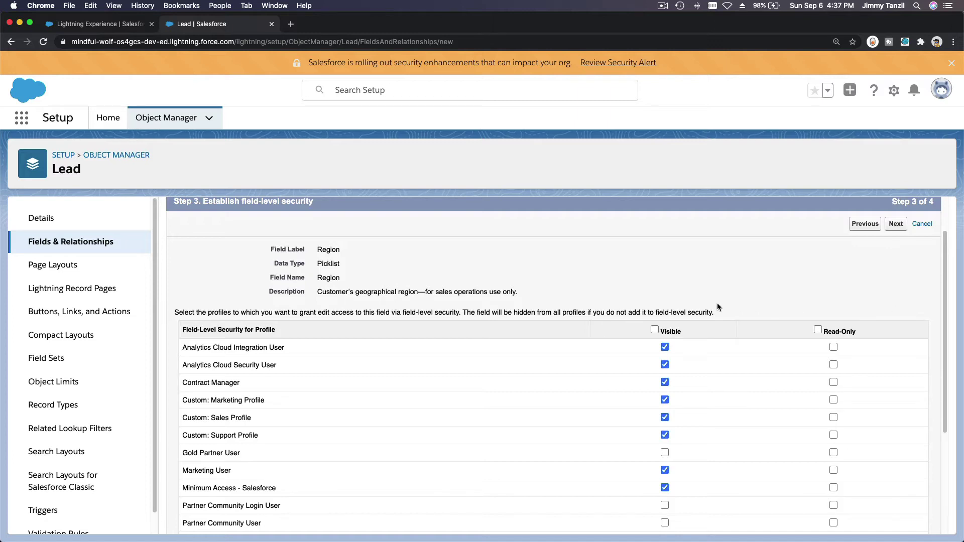
{"action": "scroll", "coordinate": [671, 288], "scroll_direction": "down", "scroll_amount": 3}
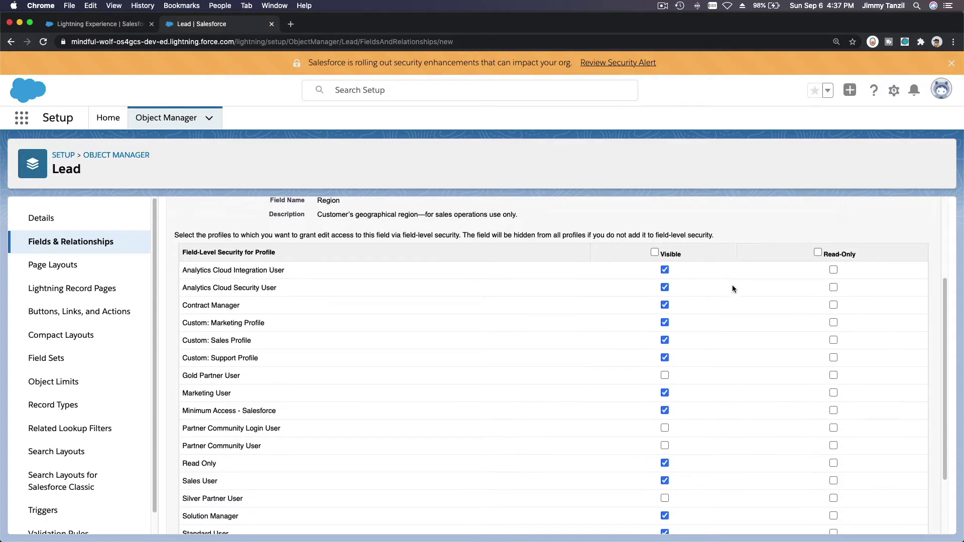
{"action": "left_click", "coordinate": [817, 252]}
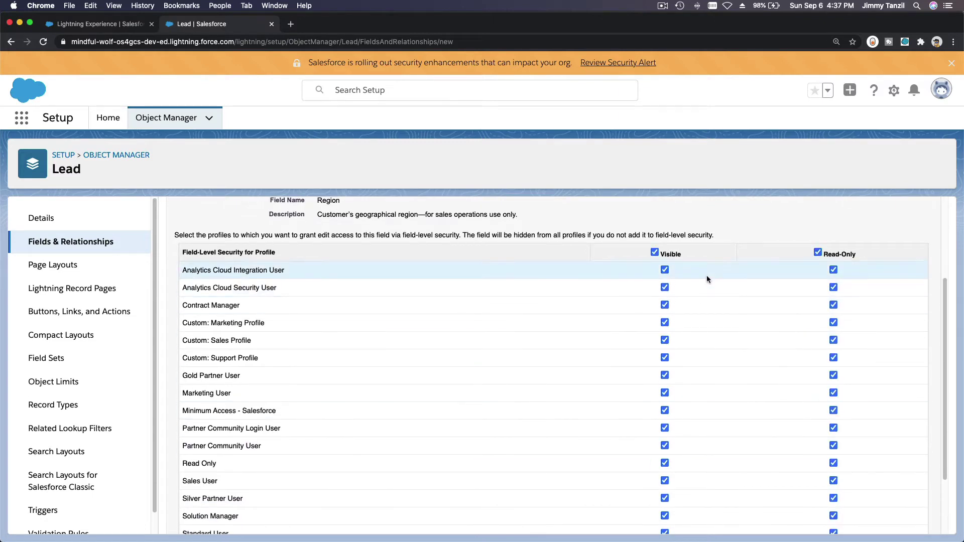
- Make the Region field editable for the Sales User profile and save it with all Lead page layouts included
{"action": "scroll", "coordinate": [706, 275], "scroll_direction": "down", "scroll_amount": 3}
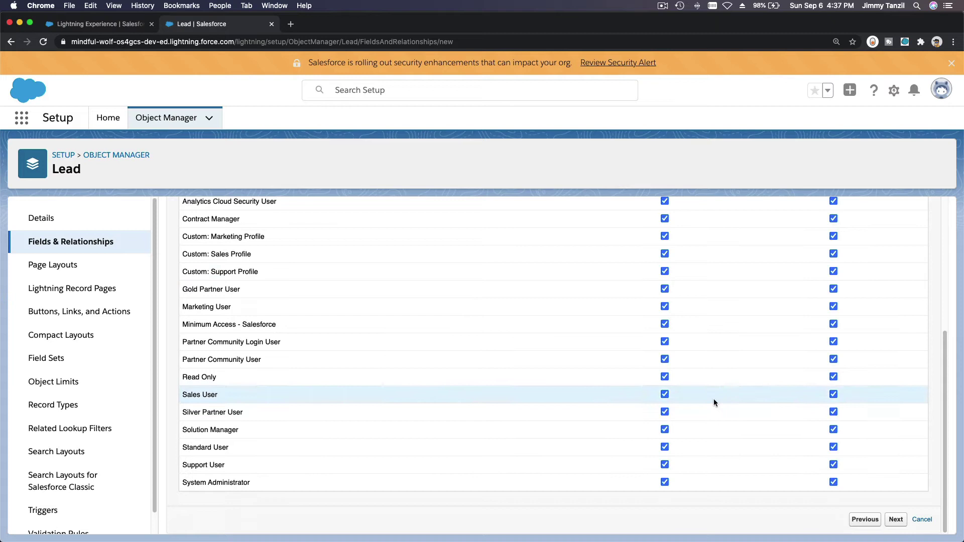
{"action": "left_click", "coordinate": [834, 395]}
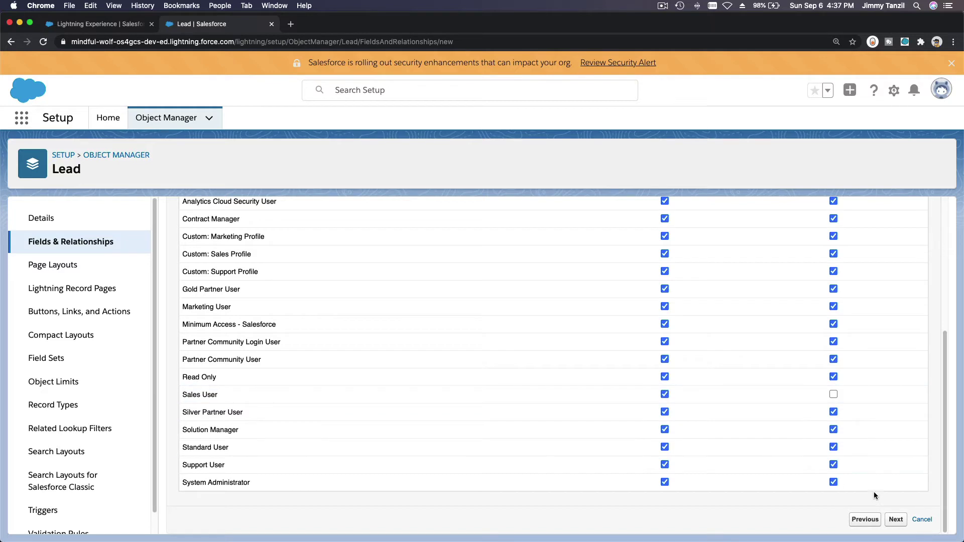
{"action": "left_click", "coordinate": [896, 520]}
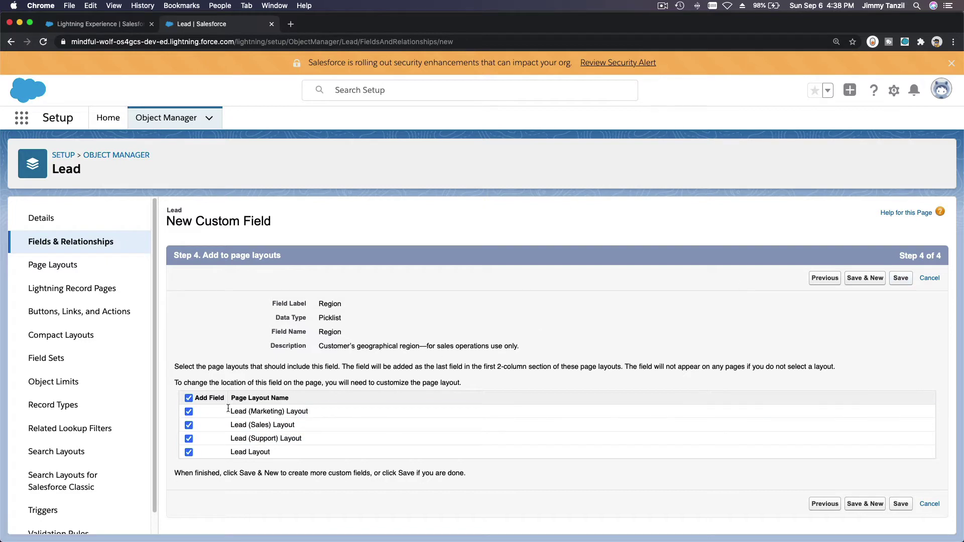
{"action": "left_click", "coordinate": [901, 278]}
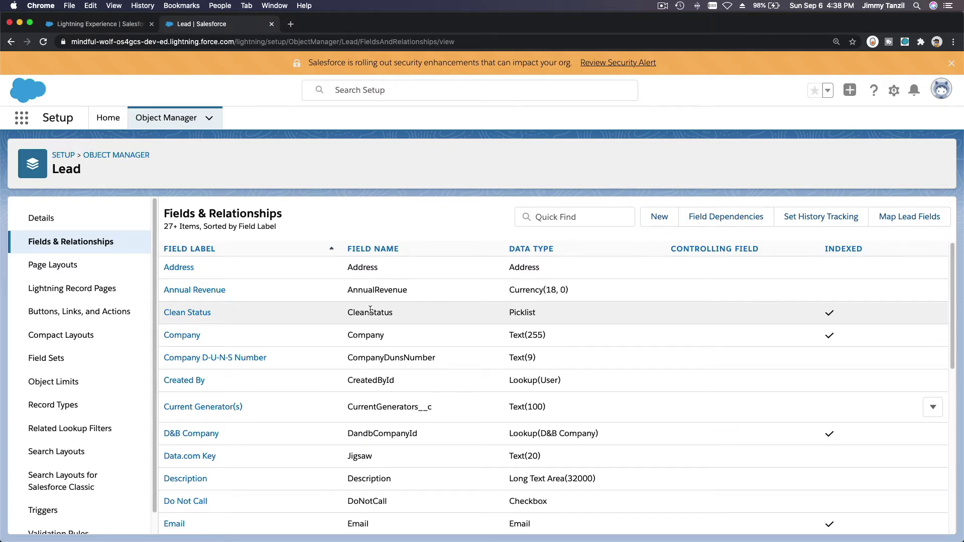
- Start a new custom field on the Account object with Picklist as its data type
{"action": "left_click", "coordinate": [162, 120]}
{"action": "left_click", "coordinate": [34, 240]}
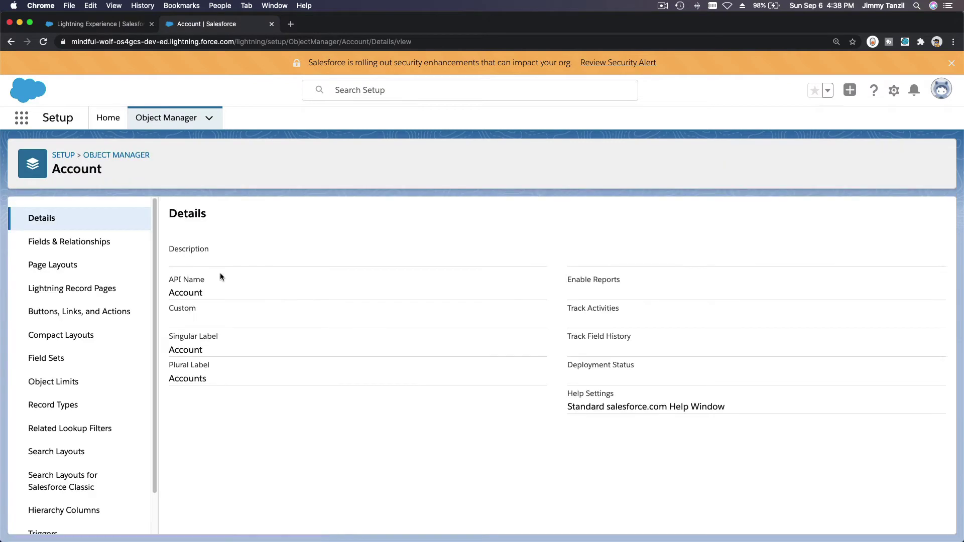
{"action": "left_click", "coordinate": [136, 246]}
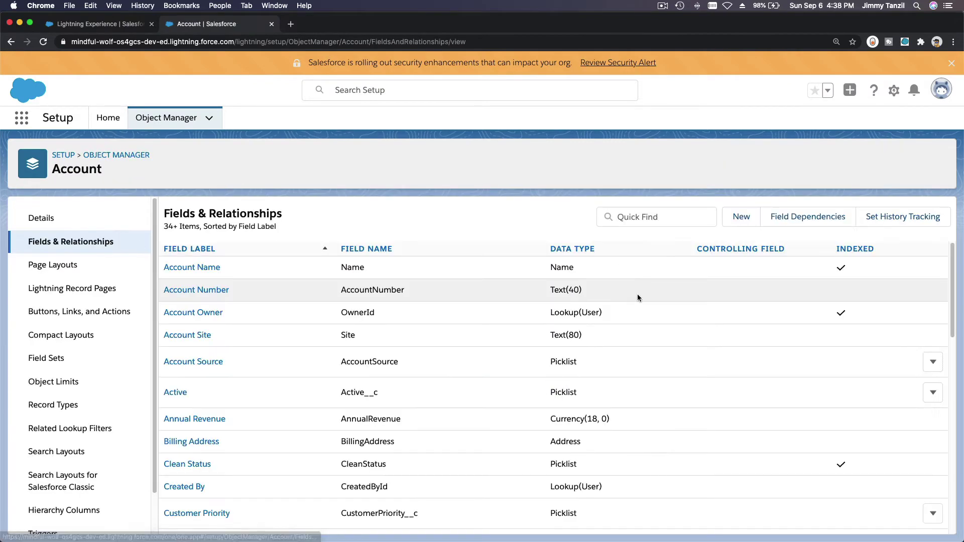
{"action": "left_click", "coordinate": [738, 217]}
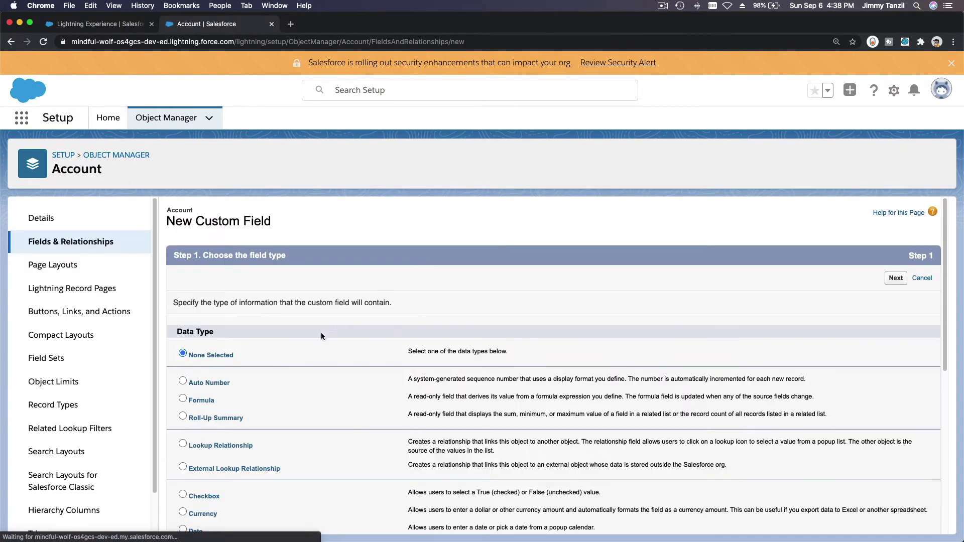
{"action": "scroll", "coordinate": [314, 342], "scroll_direction": "down", "scroll_amount": 5}
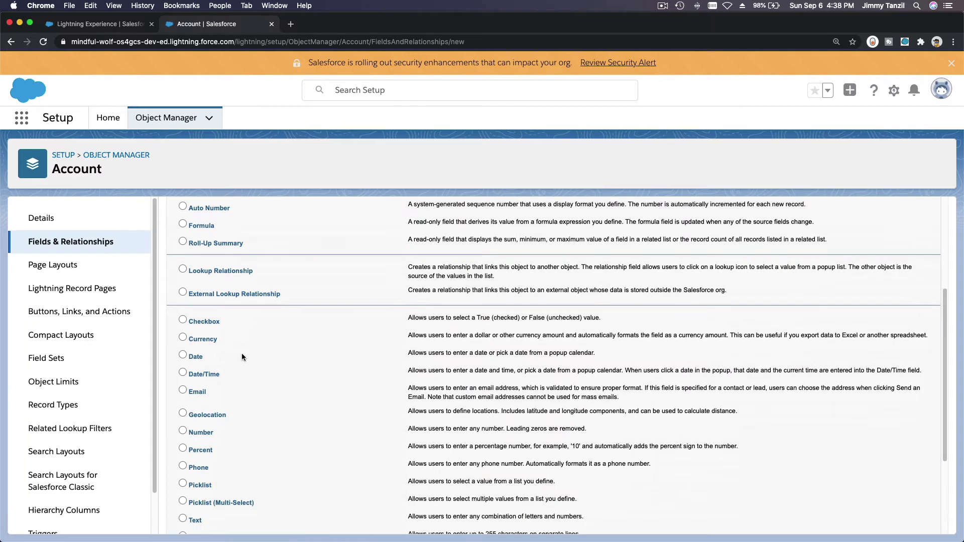
{"action": "scroll", "coordinate": [226, 391], "scroll_direction": "down", "scroll_amount": 3}
{"action": "scroll", "coordinate": [484, 422], "scroll_direction": "down", "scroll_amount": 2}
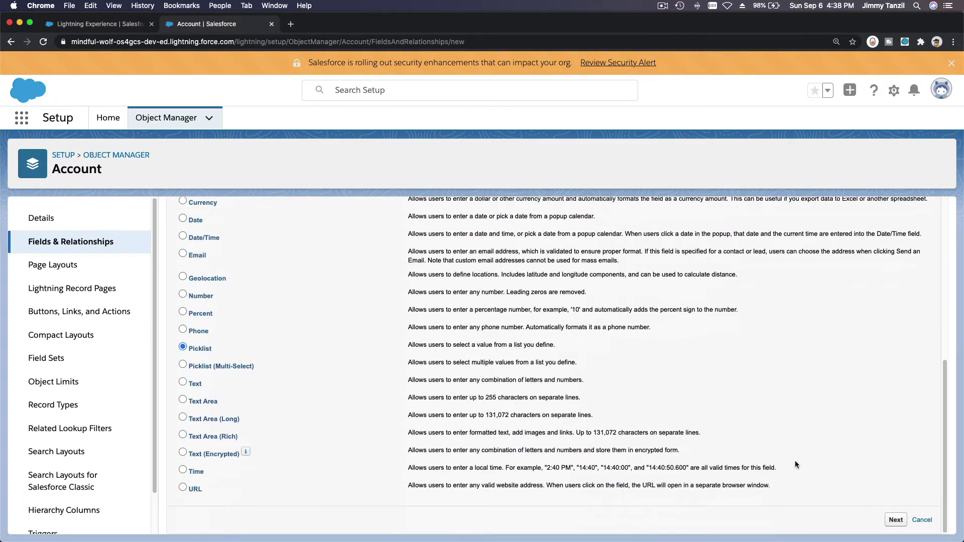
{"action": "left_click", "coordinate": [896, 521]}
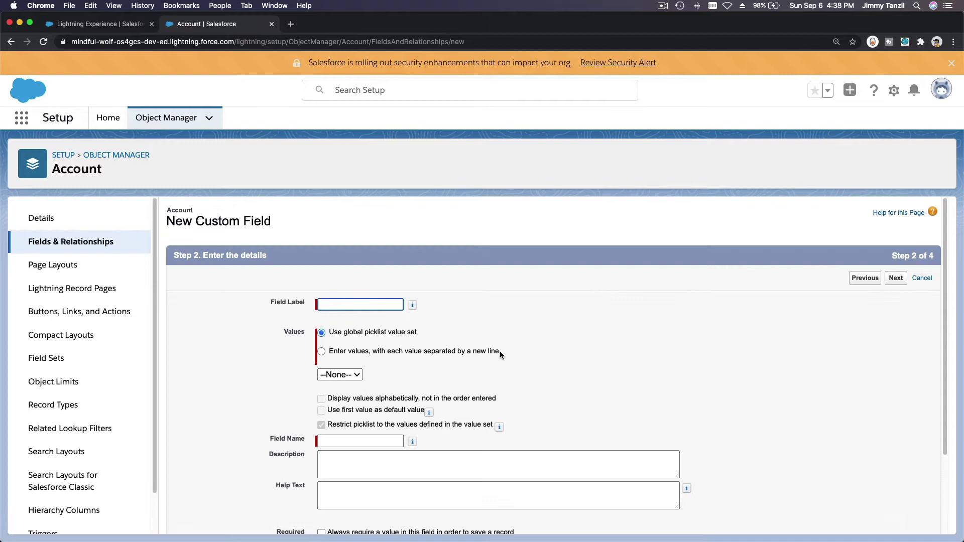
- Label the Account field Region and use the Region global picklist value set for its values
{"action": "type", "text": "Region"}
{"action": "key", "text": "Tab"}
{"action": "left_click", "coordinate": [341, 375]}
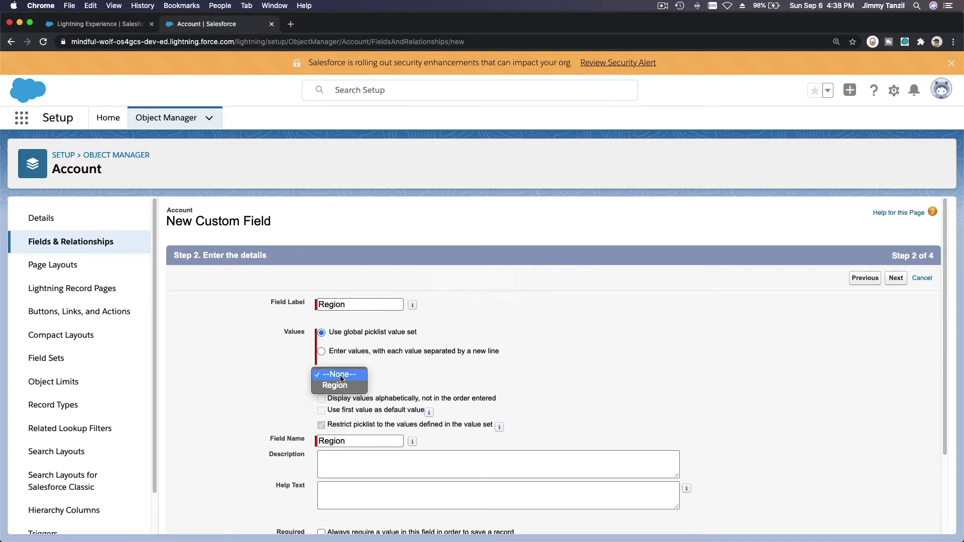
{"action": "left_click", "coordinate": [343, 386]}
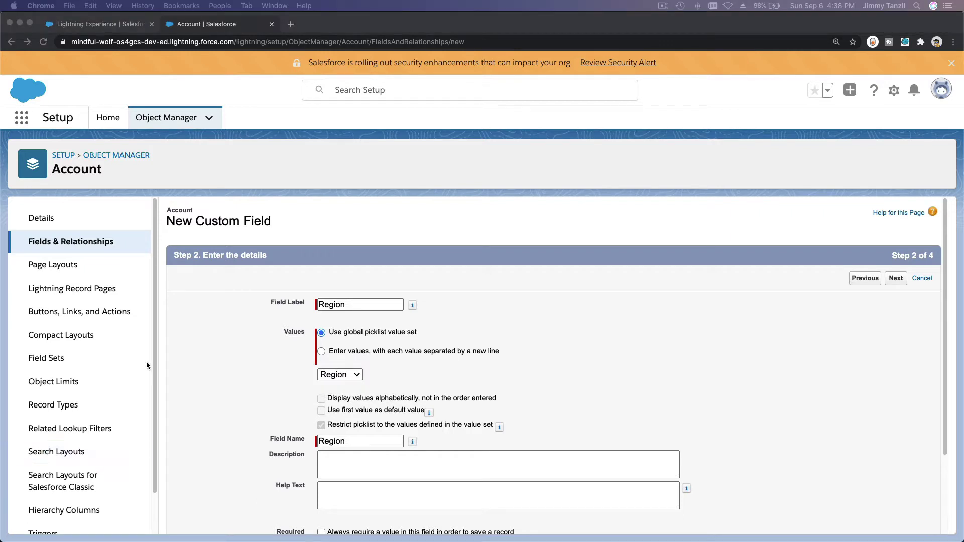
- Set the description to "Customer’s geographical region—for sales operations use only." and the help text to "In which region is the customer based?", and continue
{"action": "left_click", "coordinate": [401, 465]}
{"action": "type", "text": "Customer's geographical region—for sales operations use only."}
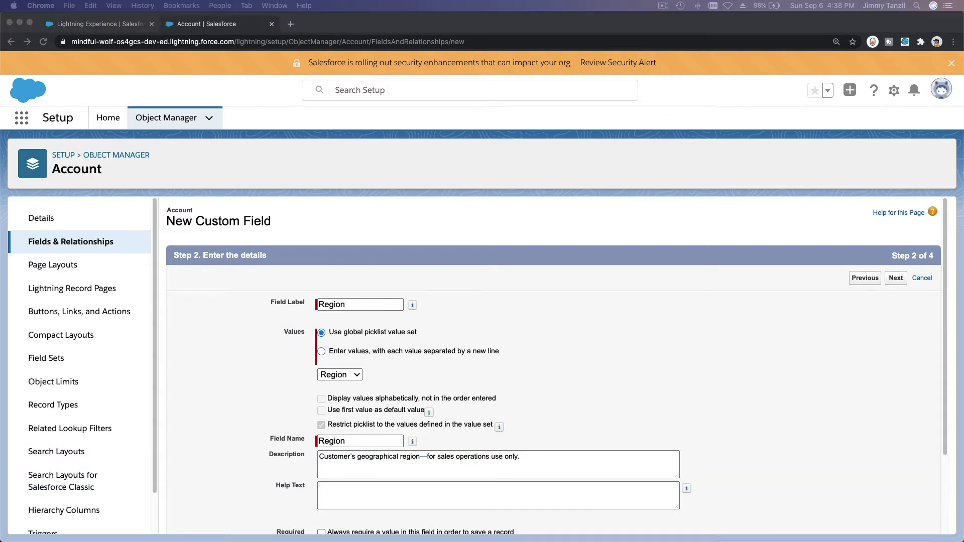
{"action": "left_click", "coordinate": [360, 486]}
{"action": "type", "text": "In which region is the customer based?"}
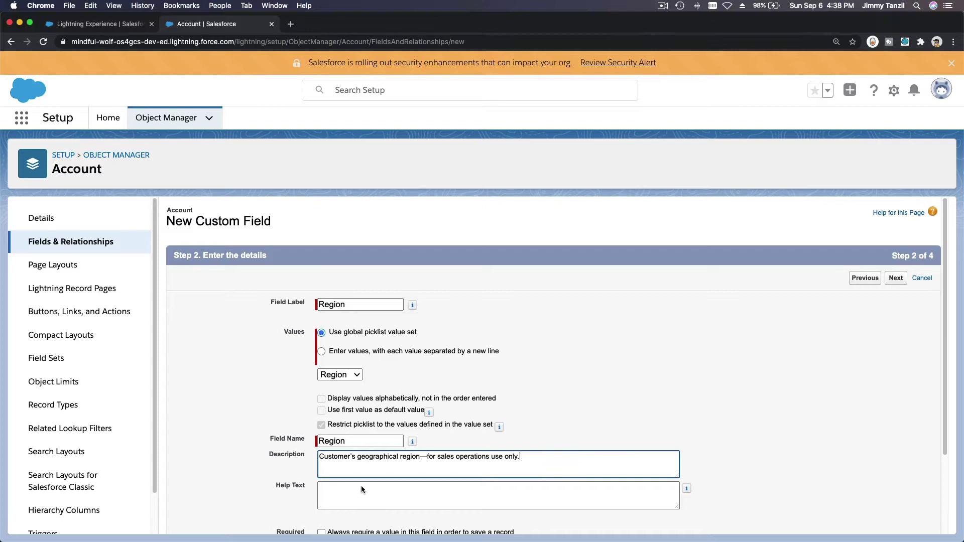
{"action": "scroll", "coordinate": [557, 365], "scroll_direction": "down", "scroll_amount": 2}
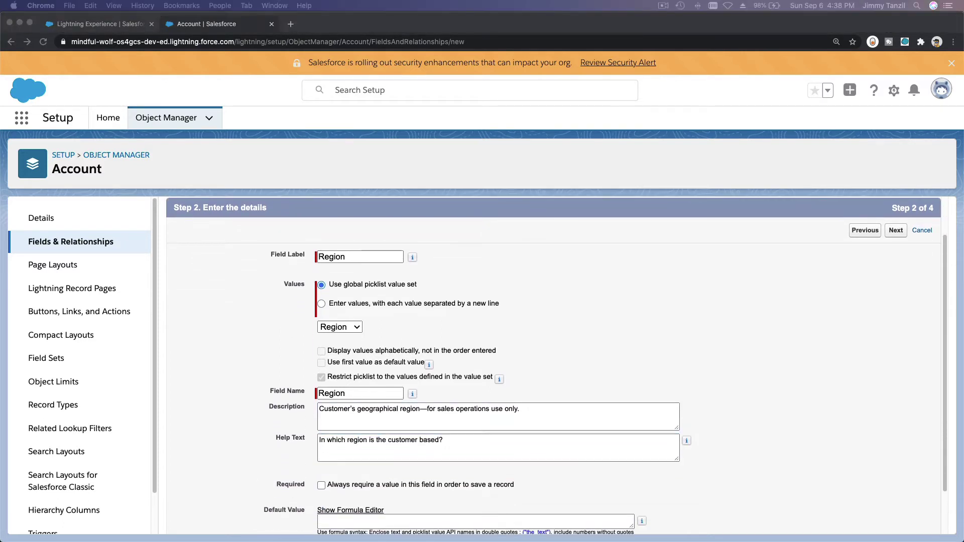
{"action": "left_click", "coordinate": [898, 231]}
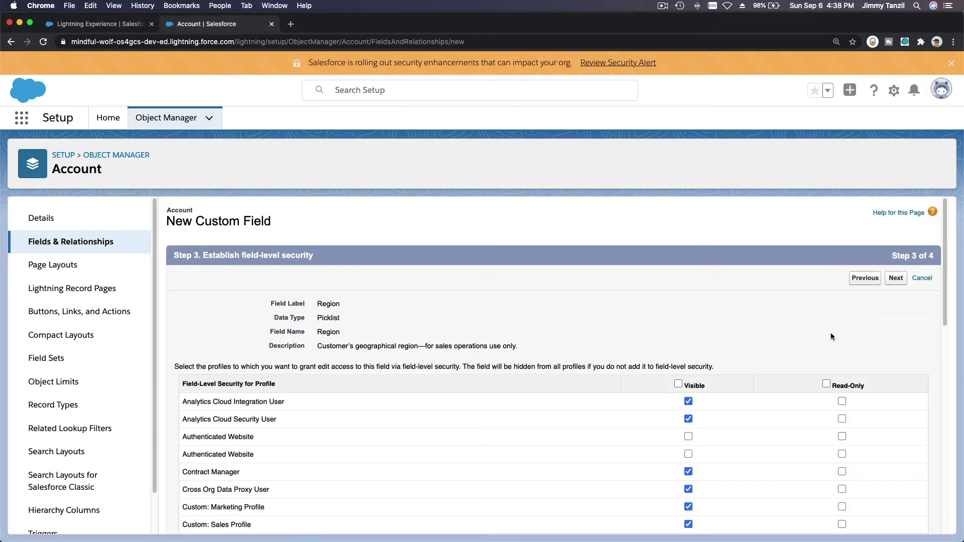
- Make the Account Region field read-only for all profiles except Sales User and continue to the page layouts
{"action": "left_click", "coordinate": [826, 384]}
{"action": "scroll", "coordinate": [776, 364], "scroll_direction": "down", "scroll_amount": 10}
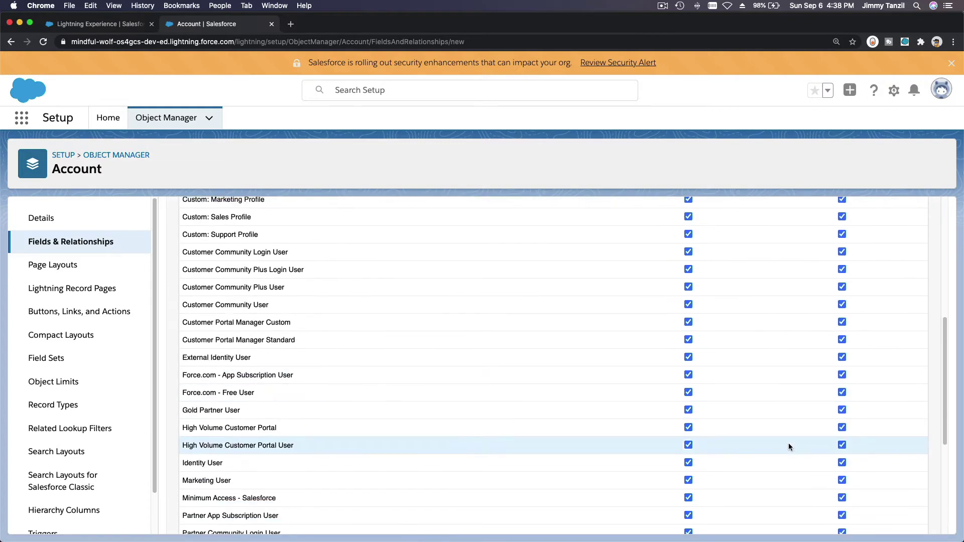
{"action": "scroll", "coordinate": [785, 448], "scroll_direction": "down", "scroll_amount": 5}
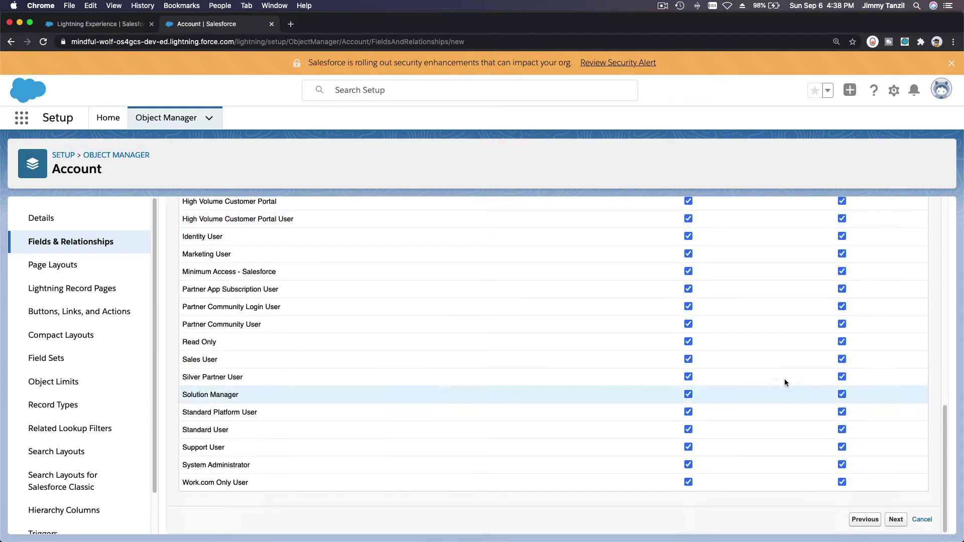
{"action": "left_click", "coordinate": [843, 360]}
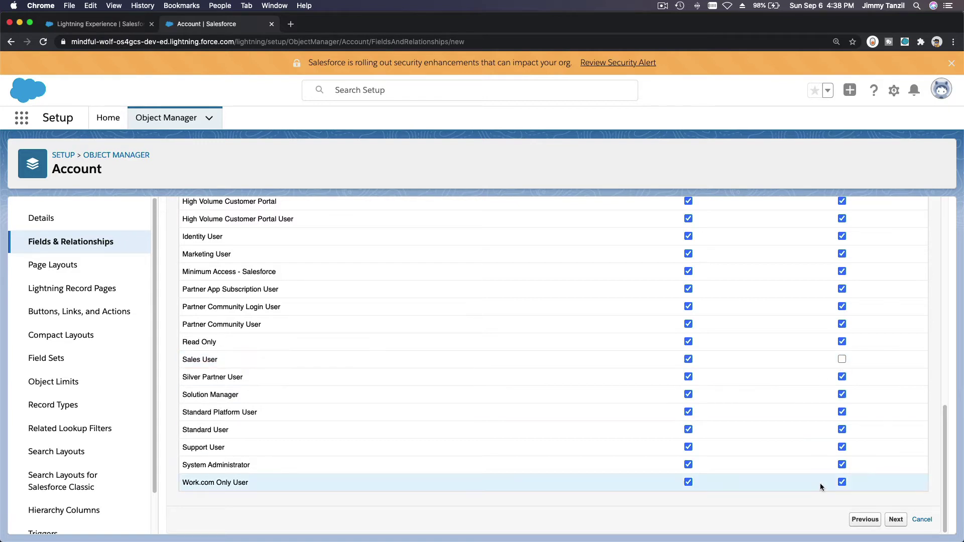
{"action": "left_click", "coordinate": [896, 519]}
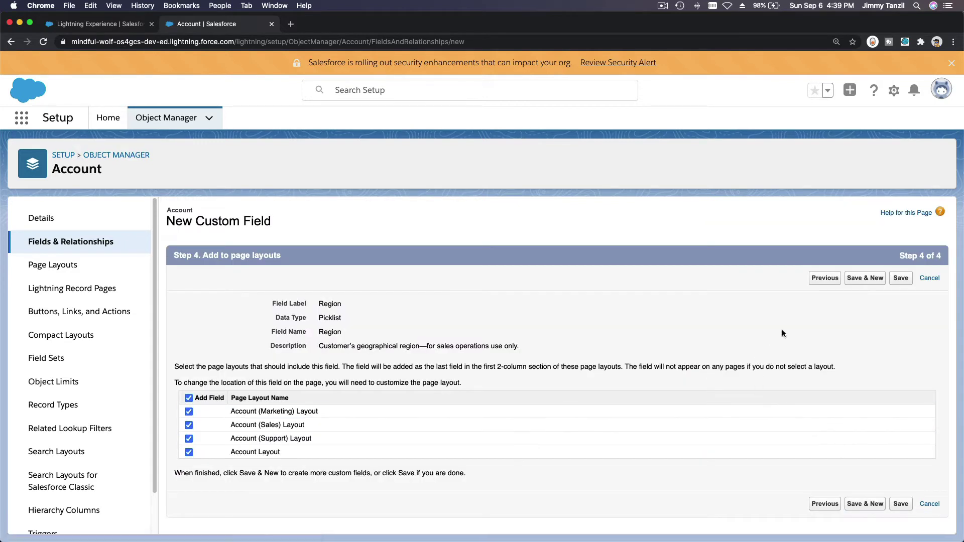
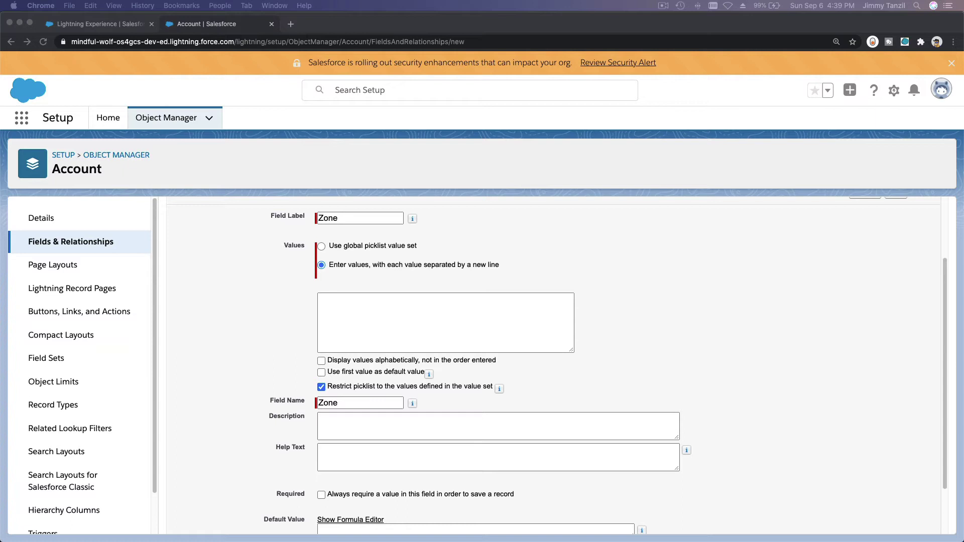
- Paste the zone list into the Zone picklist values, including Southwest US, West US, Northern Canada, Mountains and the West, The Prairies, Central Canada and East Coast
{"action": "left_click", "coordinate": [432, 333]}
{"action": "key", "text": "cmd+v"}
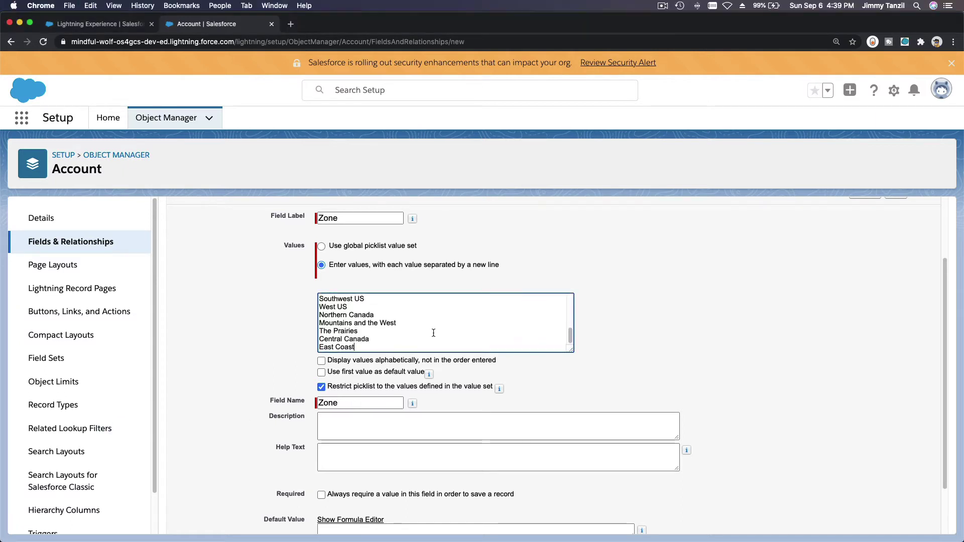
{"action": "scroll", "coordinate": [433, 333], "scroll_direction": "up", "scroll_amount": 5}
{"action": "scroll", "coordinate": [434, 333], "scroll_direction": "down", "scroll_amount": 5}
- Set the Zone field's description to "Customer’s zone within the selected region—for sales operations use only."
{"action": "key", "text": "cmd+Tab"}
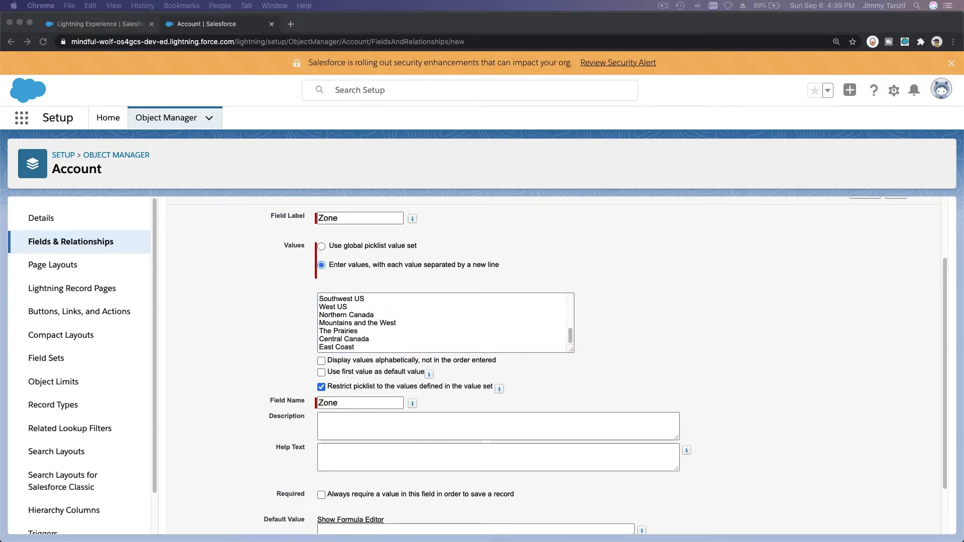
{"action": "left_click", "coordinate": [319, 422]}
{"action": "type", "text": "Customer’s zone within the selected region—for sales operations use only."}
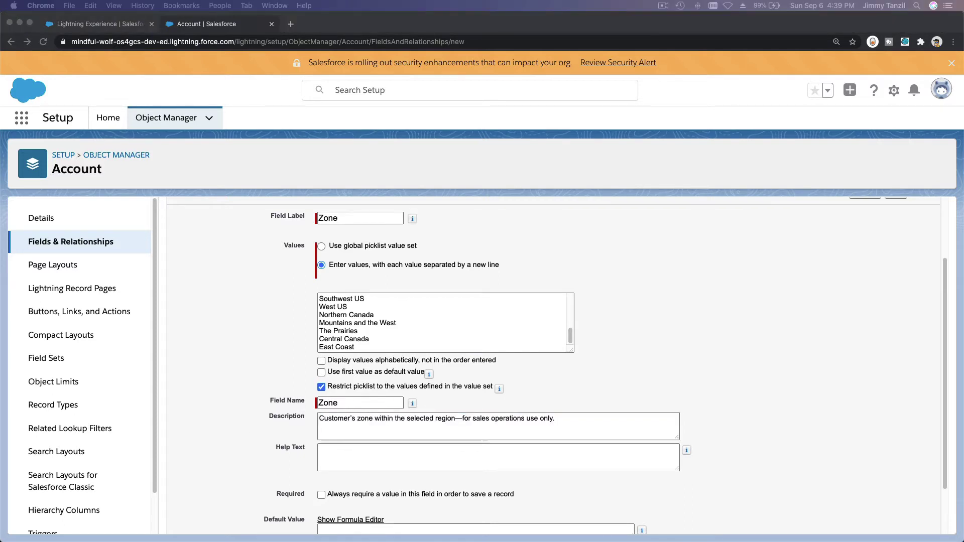
- Set the Zone field's help text to "In which zone is this customer based? Depends on region." and continue to field-level security
{"action": "key", "text": "super+Tab"}
{"action": "left_click", "coordinate": [348, 447]}
{"action": "type", "text": "In which zone is this customer based? Depends on region."}
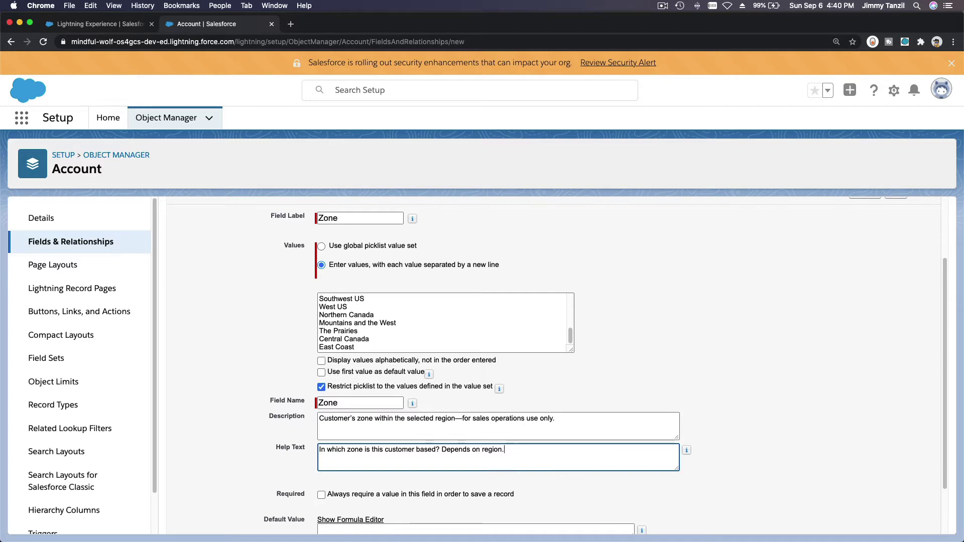
{"action": "left_click", "coordinate": [783, 334]}
{"action": "scroll", "coordinate": [784, 335], "scroll_direction": "down", "scroll_amount": 2}
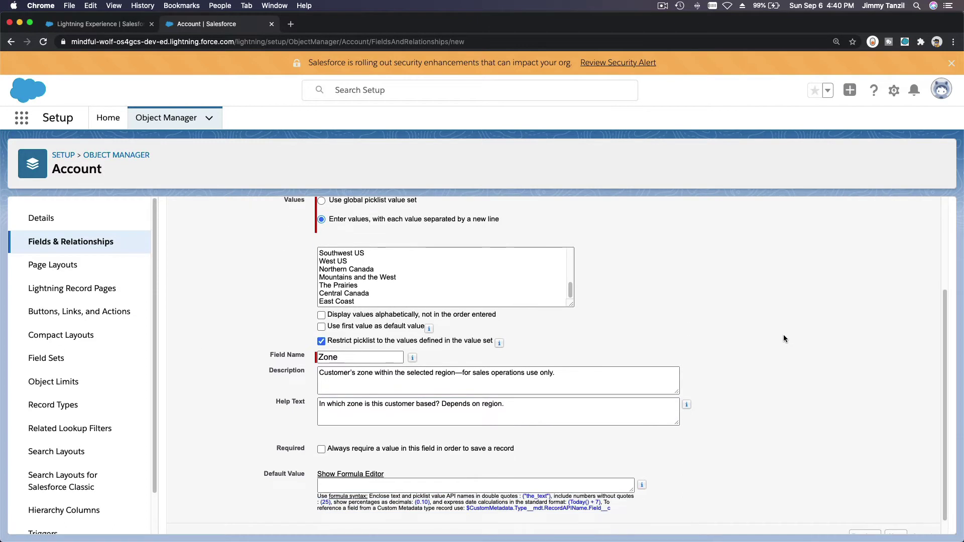
{"action": "left_click", "coordinate": [896, 519]}
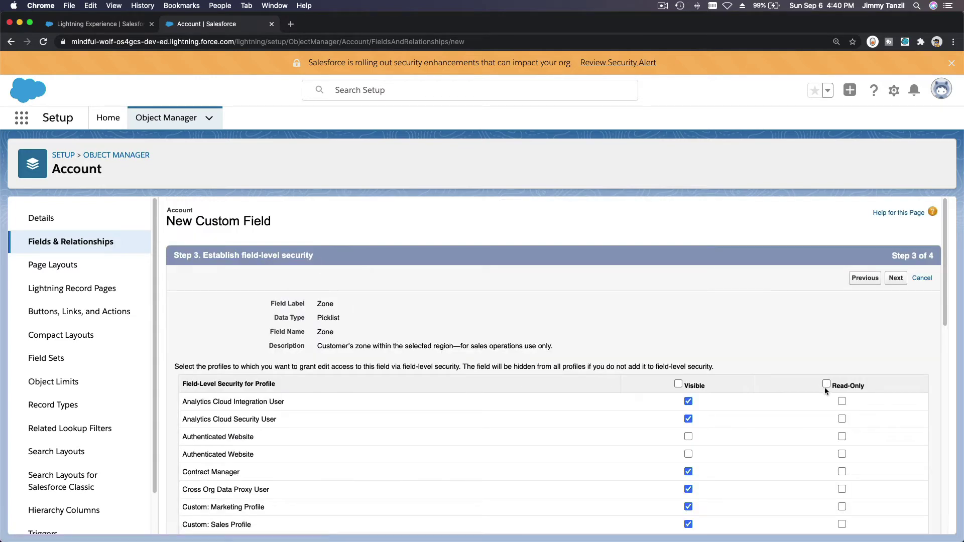
- Make the Zone field read-only for all profiles except Sales User and save it with all Account page layouts included
{"action": "left_click", "coordinate": [826, 384]}
{"action": "scroll", "coordinate": [767, 365], "scroll_direction": "down", "scroll_amount": 10}
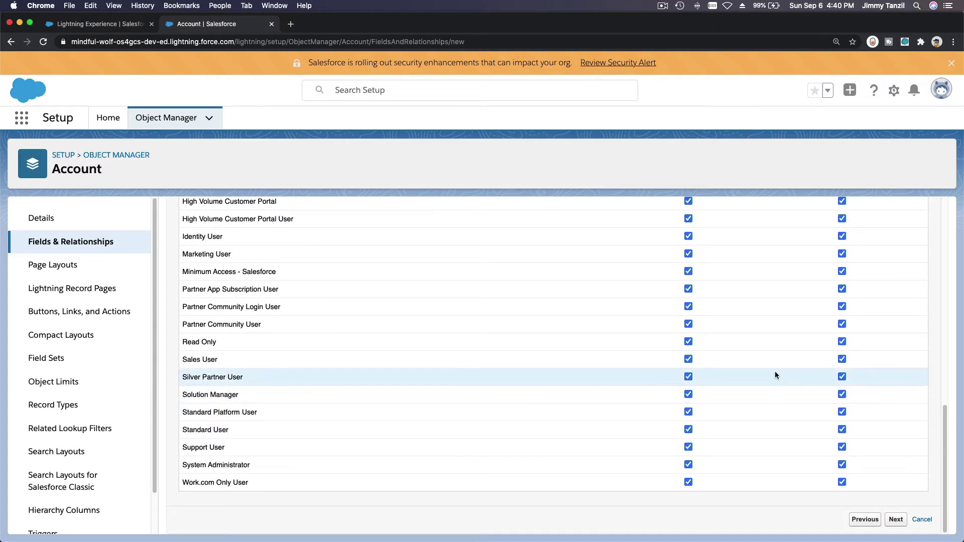
{"action": "left_click", "coordinate": [845, 358]}
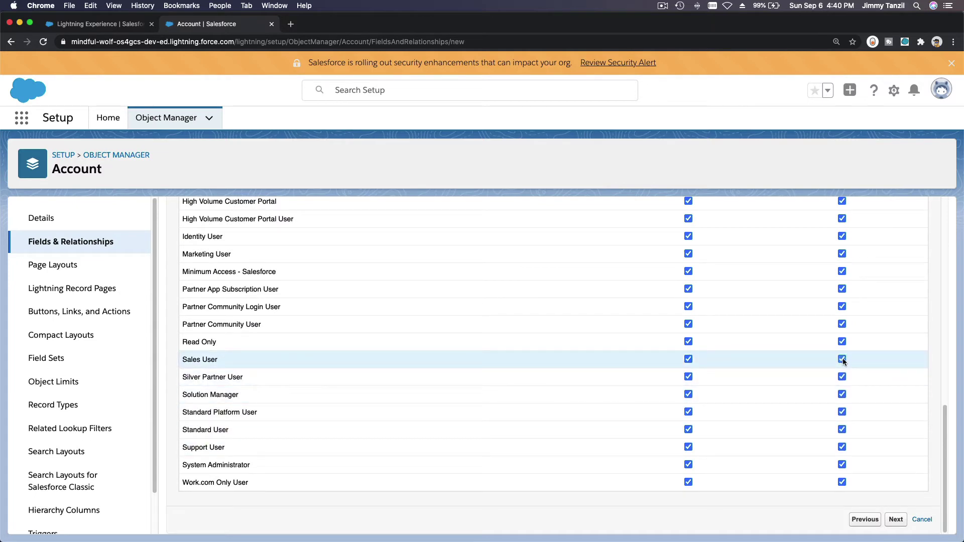
{"action": "left_click", "coordinate": [895, 520]}
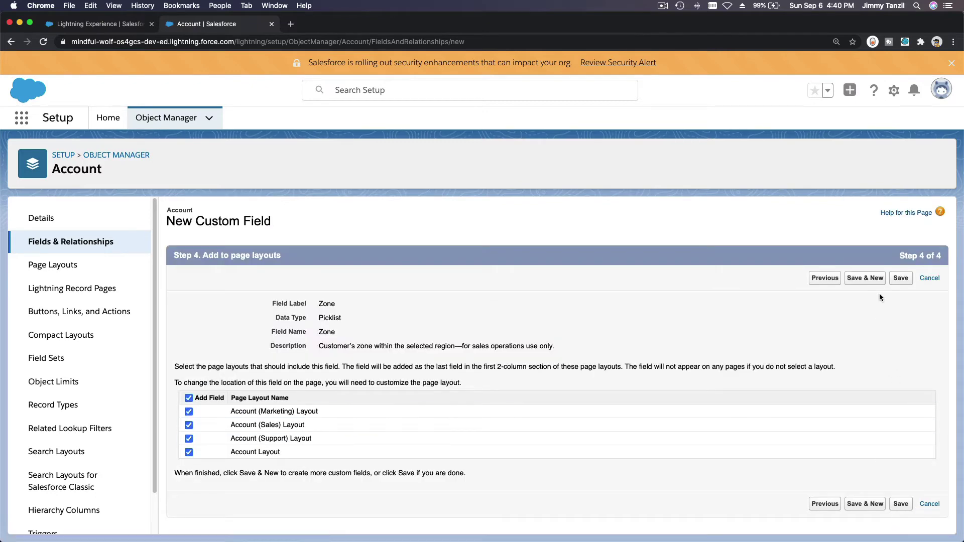
{"action": "left_click", "coordinate": [906, 284]}
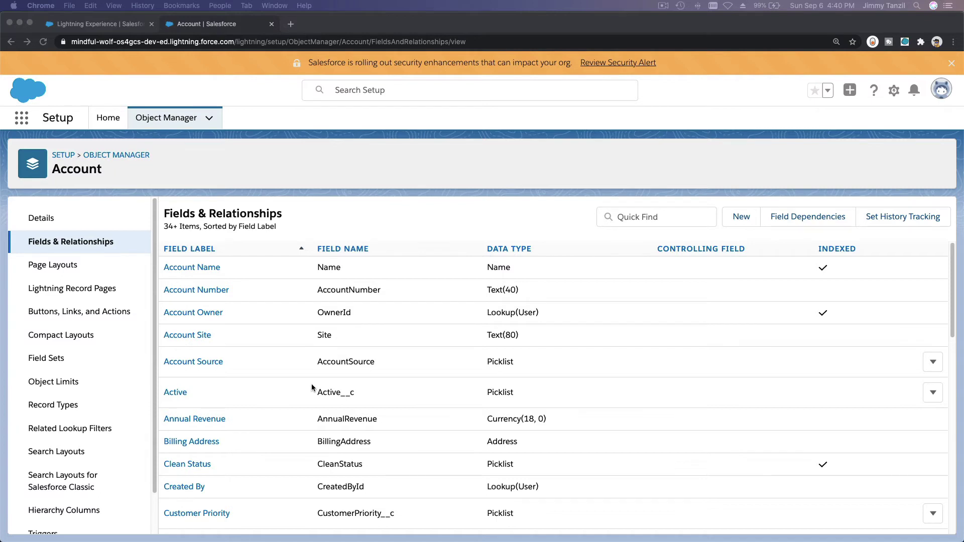
- Start a new field dependency on Account with Region as the controlling field
{"action": "left_click", "coordinate": [796, 221]}
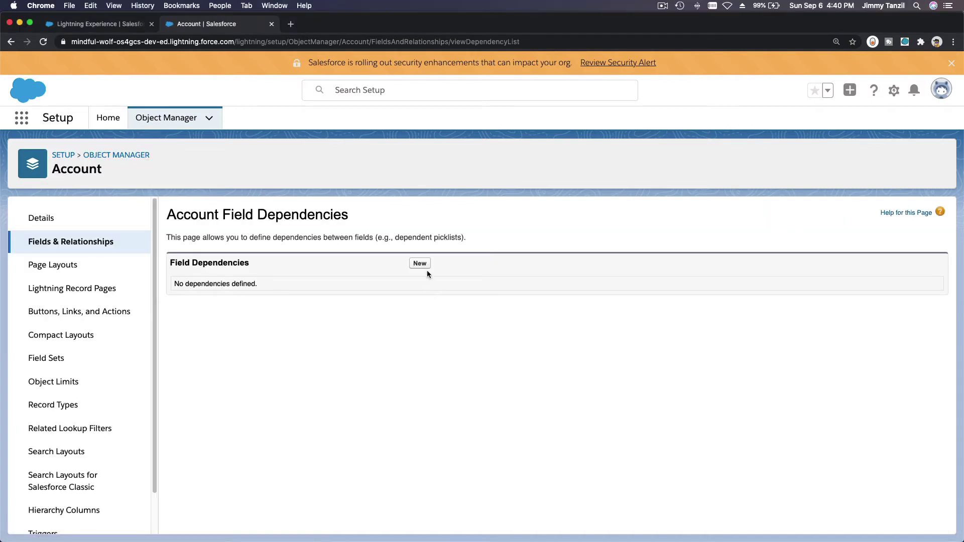
{"action": "left_click", "coordinate": [421, 263]}
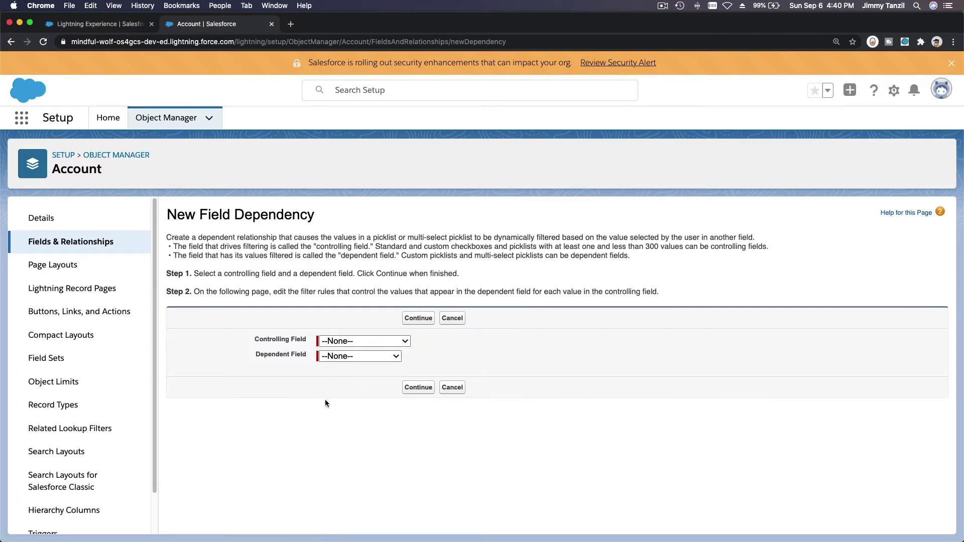
{"action": "left_click", "coordinate": [361, 338]}
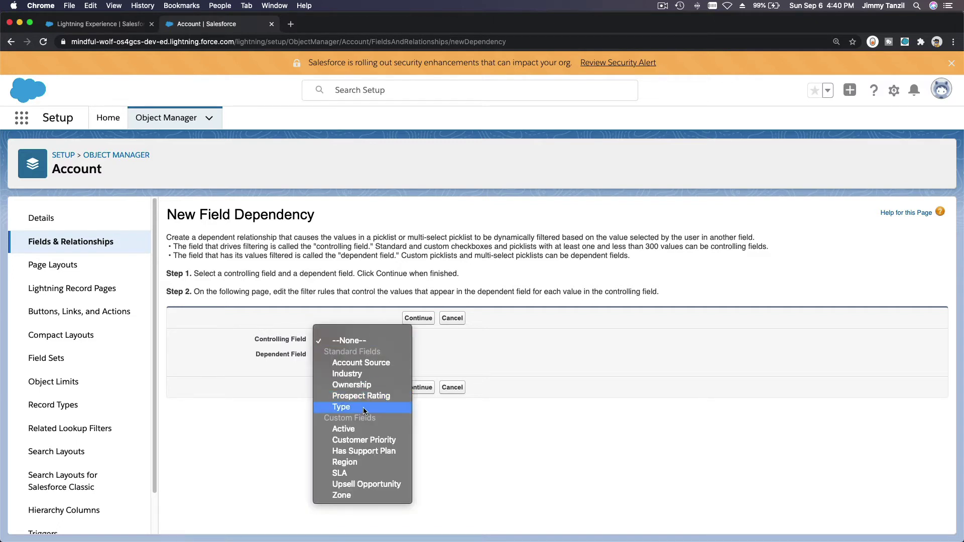
{"action": "left_click", "coordinate": [364, 461]}
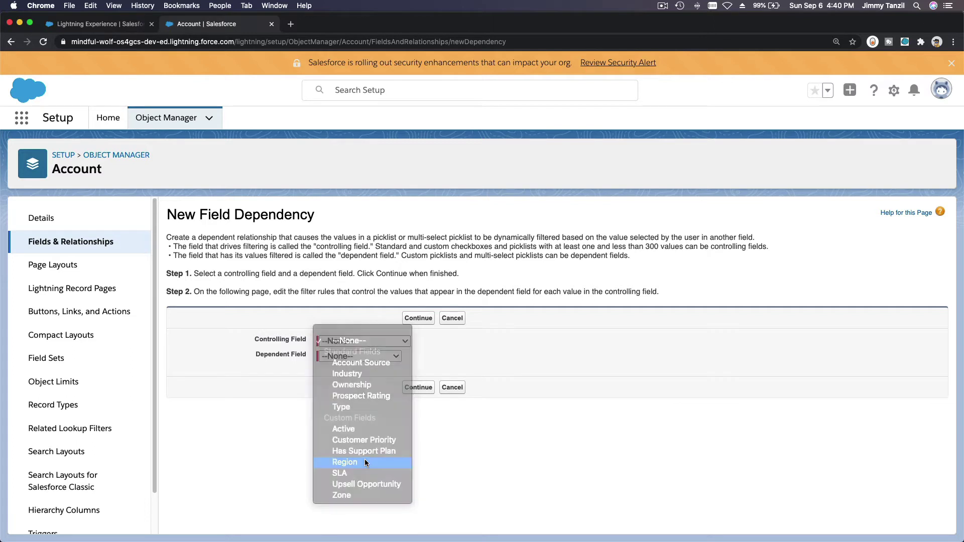
- Choose Zone as the dependent field and continue to the dependency's filter rules
{"action": "left_click", "coordinate": [364, 355]}
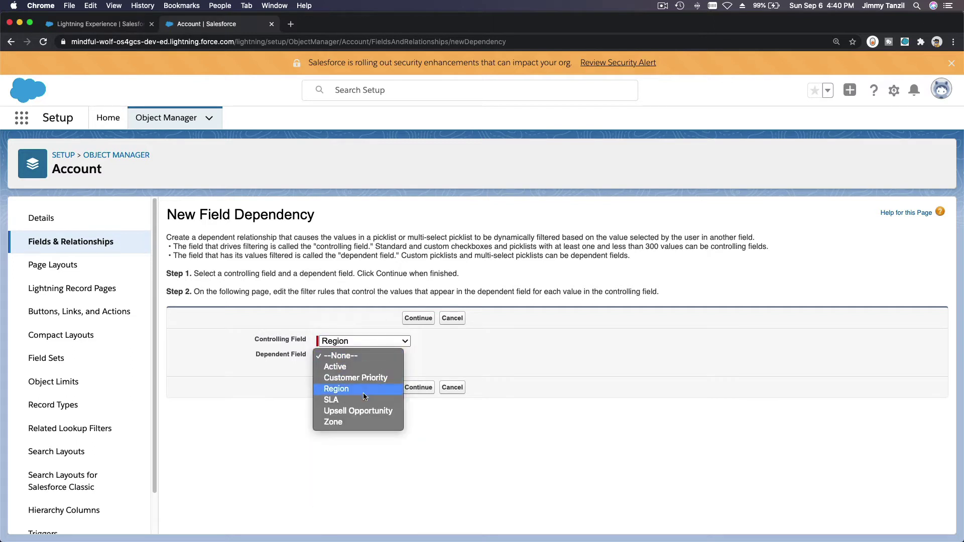
{"action": "left_click", "coordinate": [363, 420]}
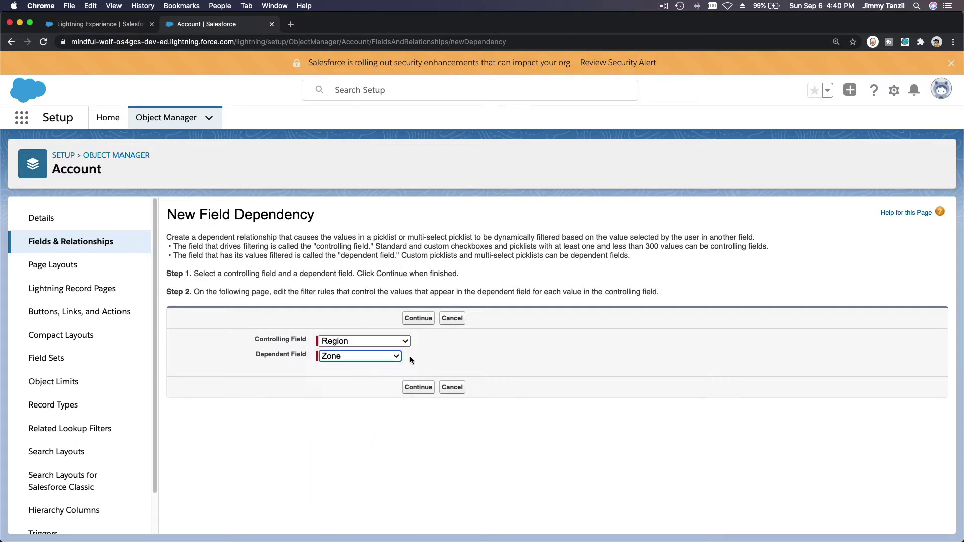
{"action": "left_click", "coordinate": [416, 319]}
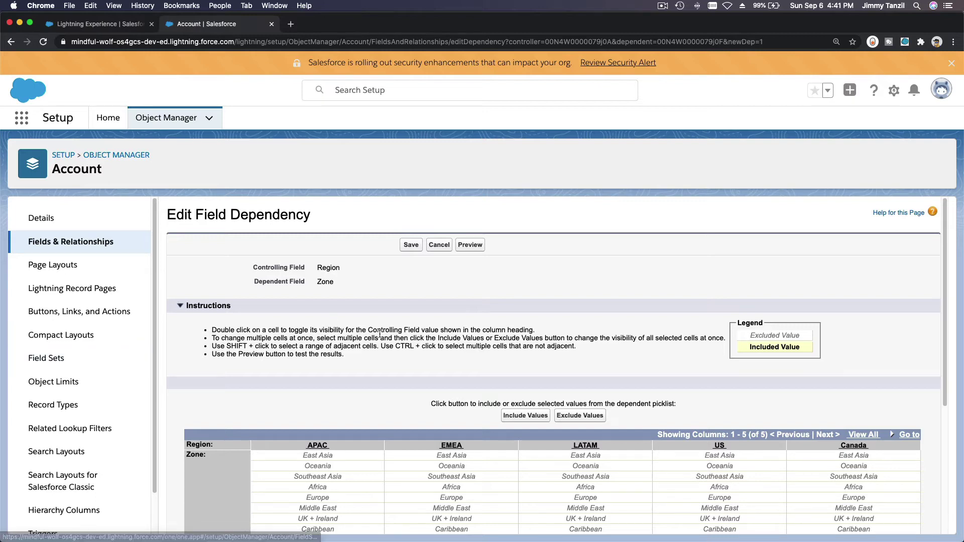
- Include the zones East Asia, Oceania and Southeast Asia for the APAC region
{"action": "scroll", "coordinate": [378, 287], "scroll_direction": "down", "scroll_amount": 5}
{"action": "scroll", "coordinate": [377, 288], "scroll_direction": "down", "scroll_amount": 3}
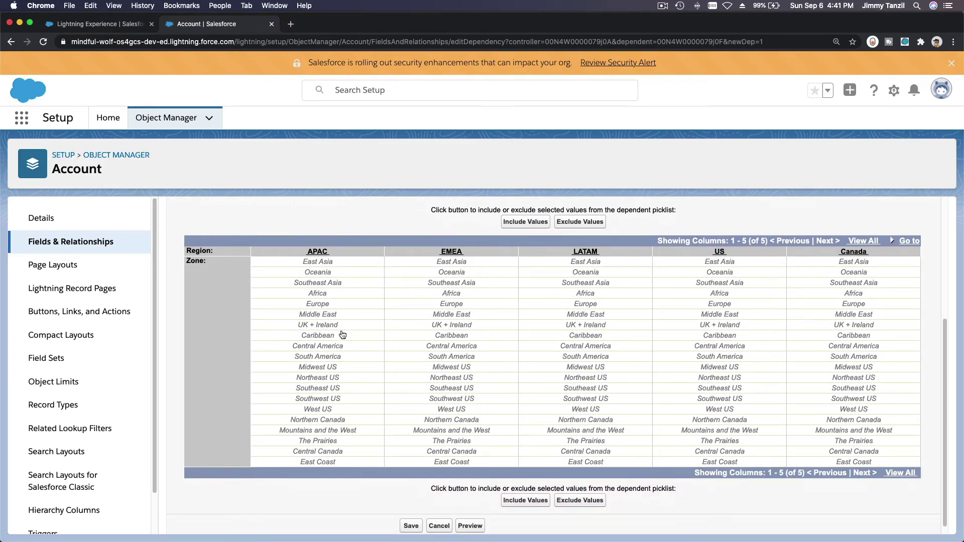
{"action": "left_click", "coordinate": [349, 264]}
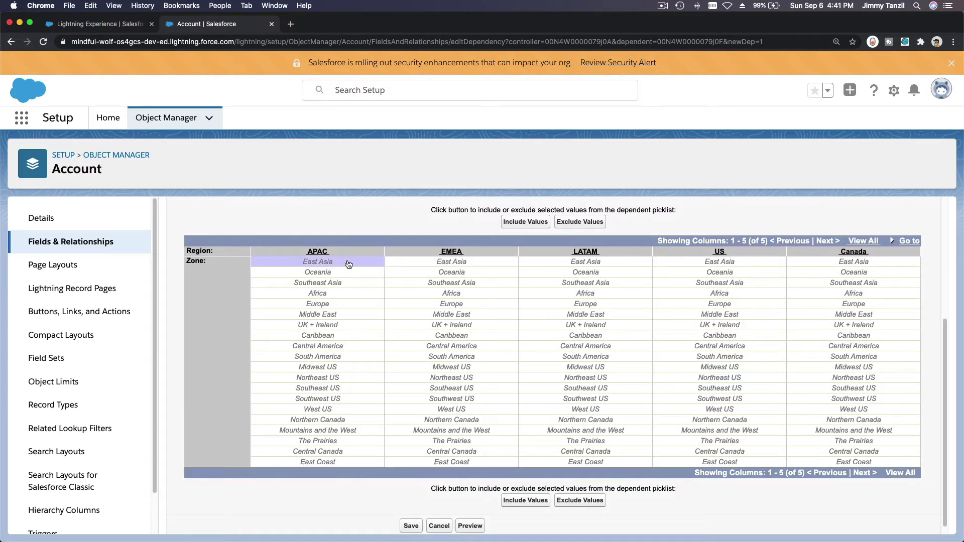
{"action": "left_click", "coordinate": [346, 272]}
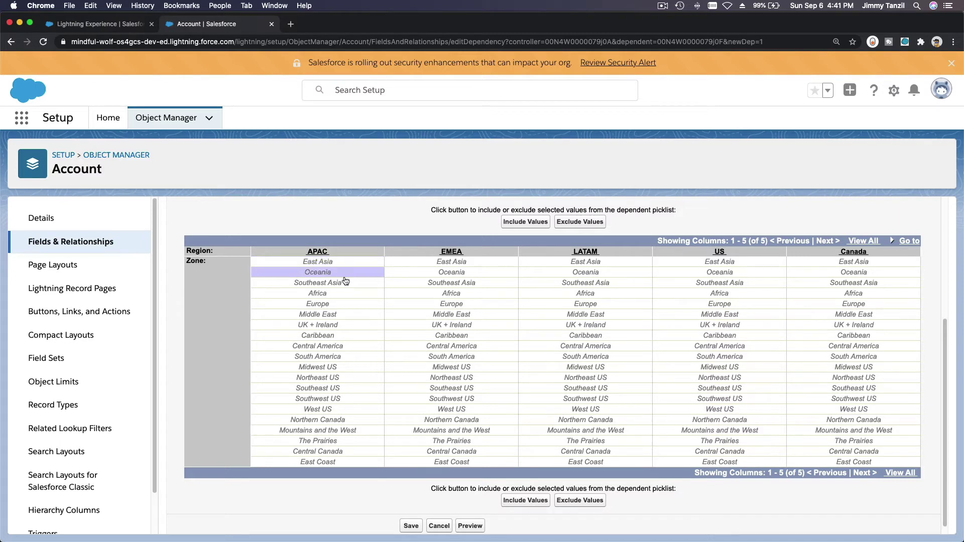
{"action": "left_click", "coordinate": [345, 265]}
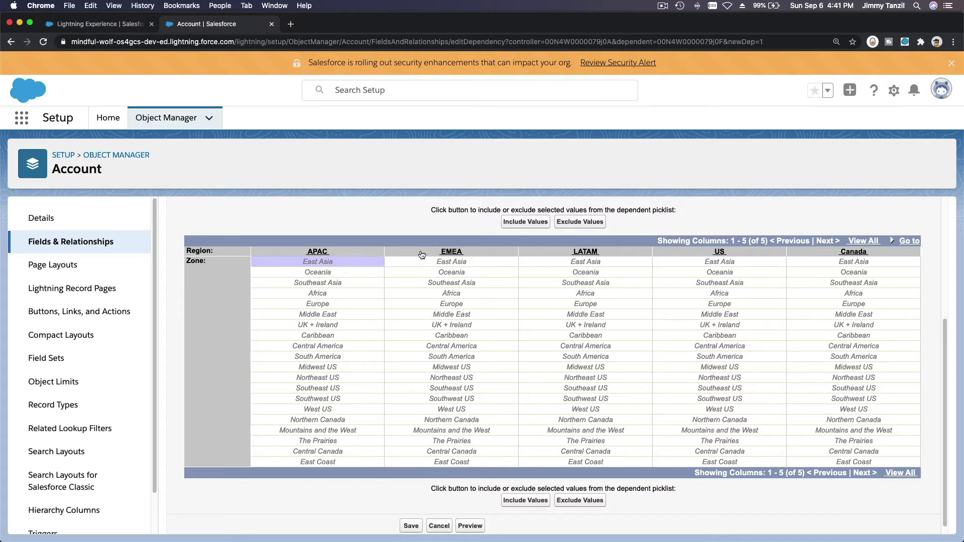
{"action": "left_click", "coordinate": [345, 284], "text": "shift"}
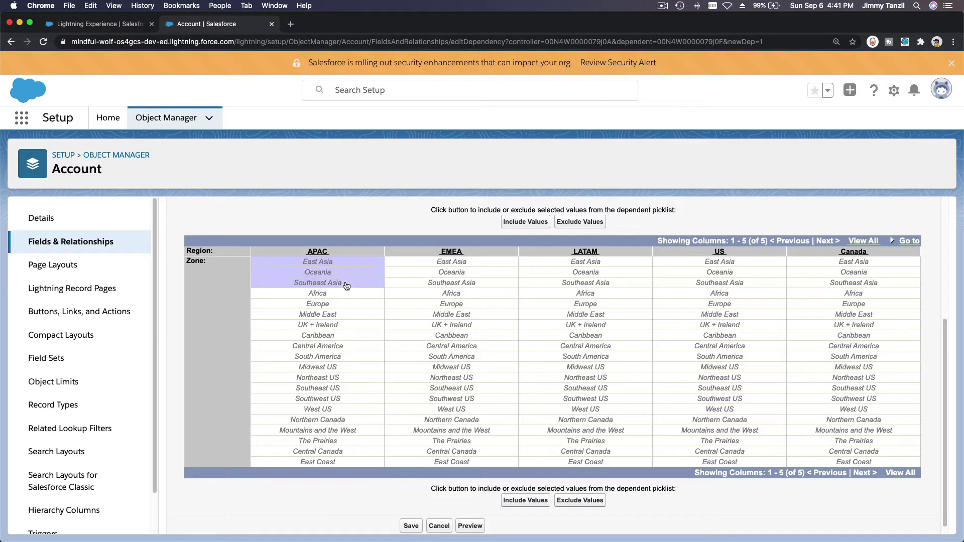
{"action": "left_click", "coordinate": [525, 226]}
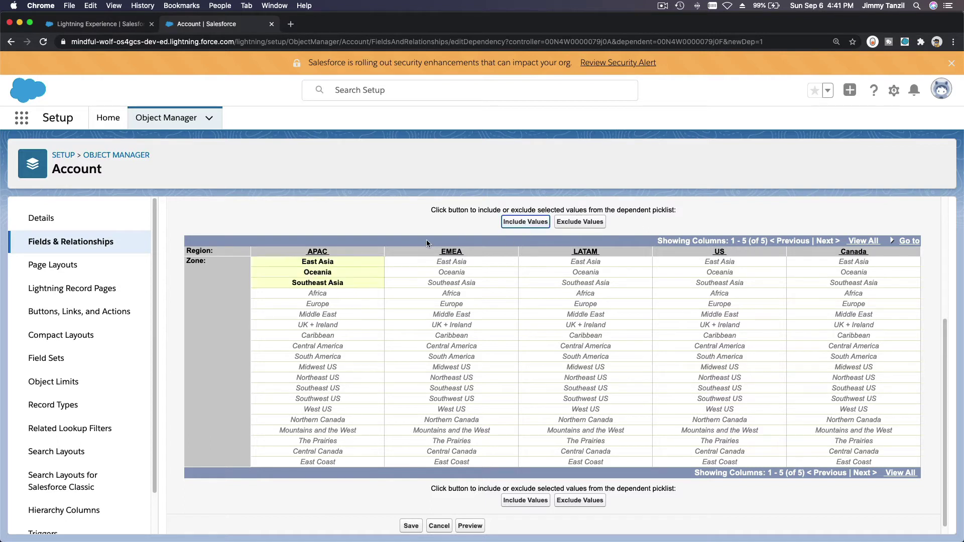
- Include Africa, Europe, Middle East and UK + Ireland for EMEA, and Caribbean, Central America and South America for LATAM
{"action": "left_click", "coordinate": [426, 295]}
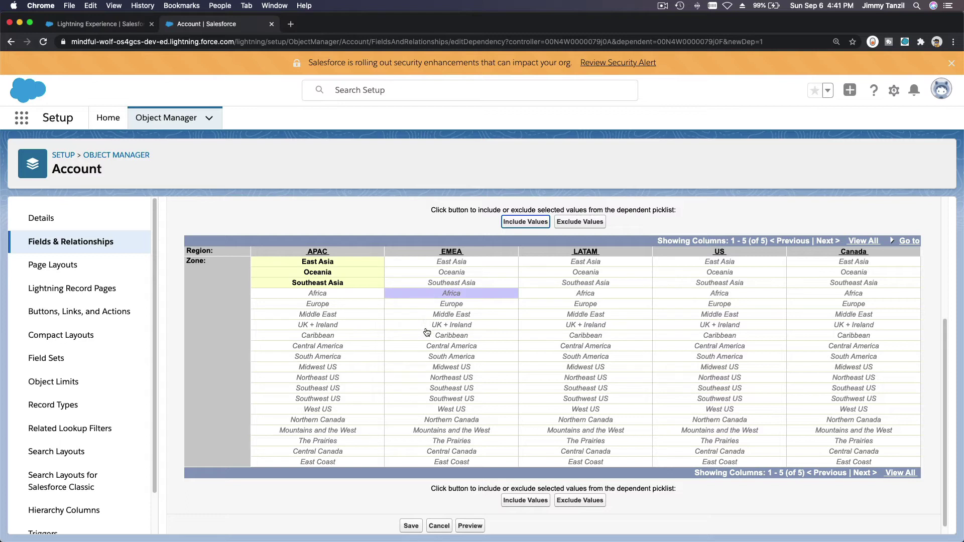
{"action": "left_click", "coordinate": [427, 326], "text": "shift"}
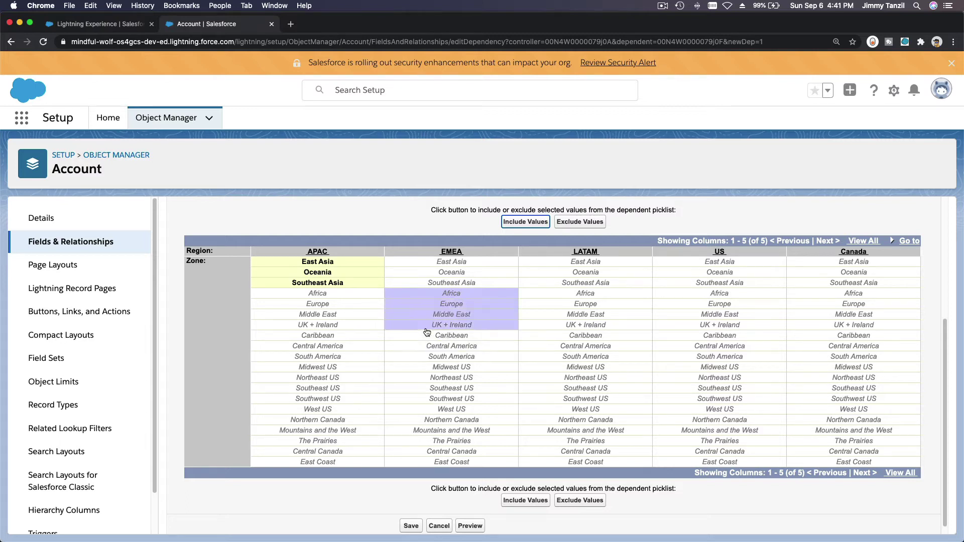
{"action": "left_click", "coordinate": [525, 222]}
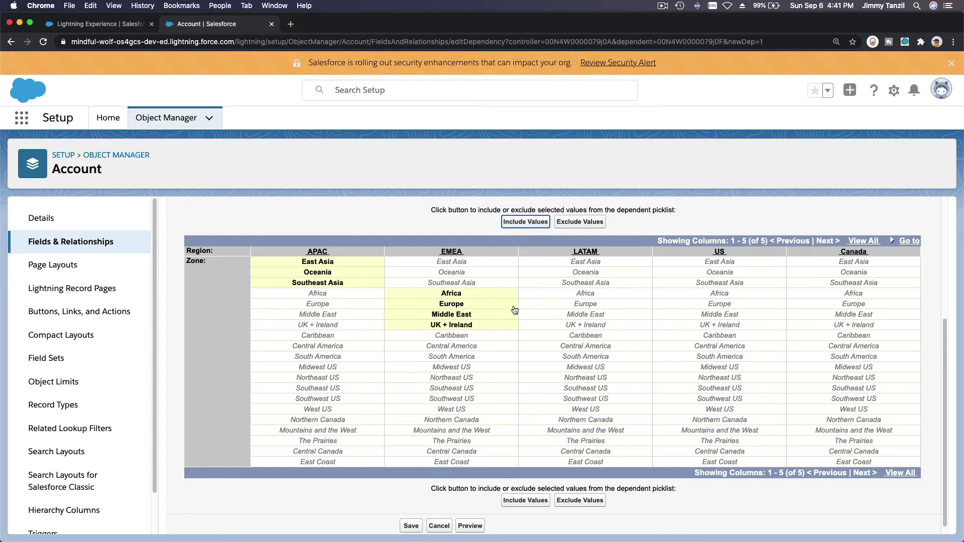
{"action": "left_click", "coordinate": [552, 336]}
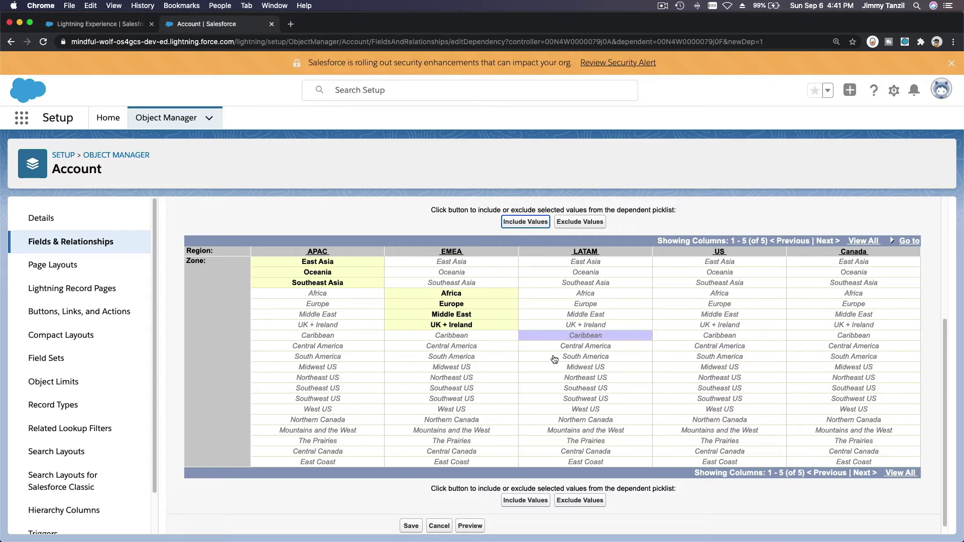
{"action": "left_click", "coordinate": [554, 358], "text": "shift"}
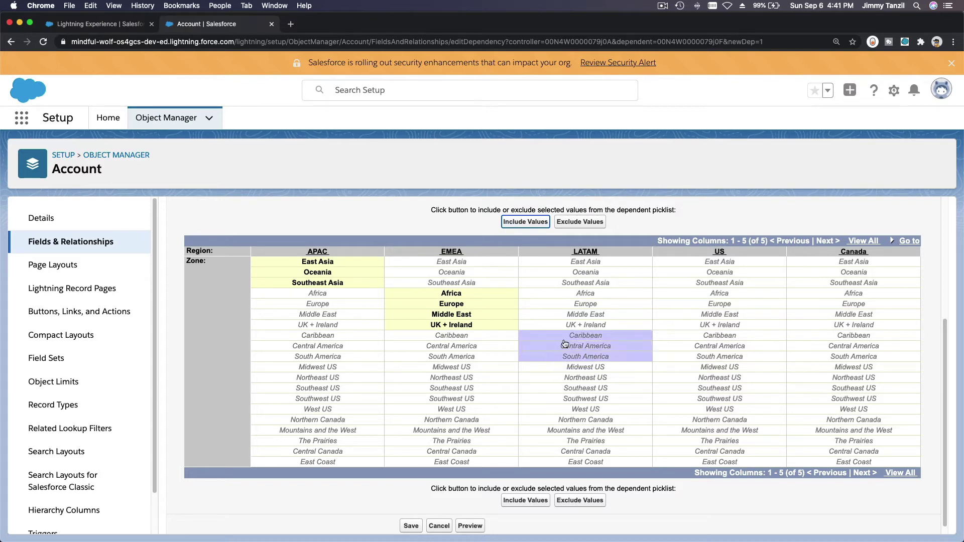
{"action": "left_click", "coordinate": [528, 223]}
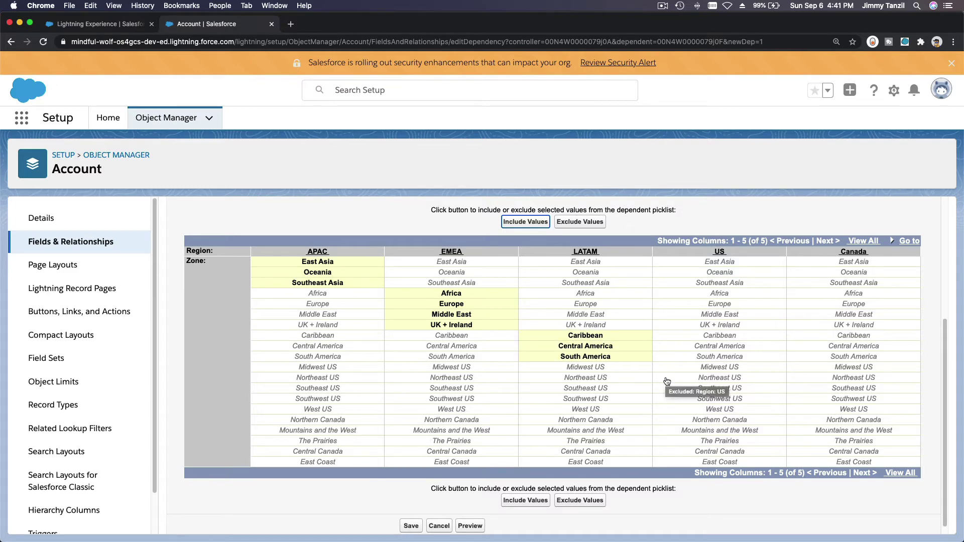
- Include Midwest US, Northeast US, Southeast US, Southwest US and West US for the US region
{"action": "left_click", "coordinate": [682, 369]}
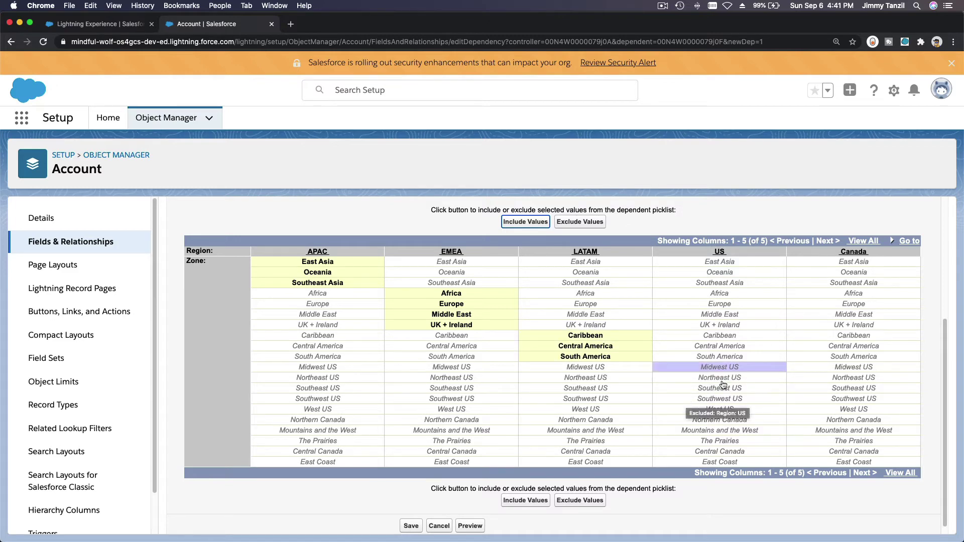
{"action": "left_click", "coordinate": [718, 408], "text": "shift"}
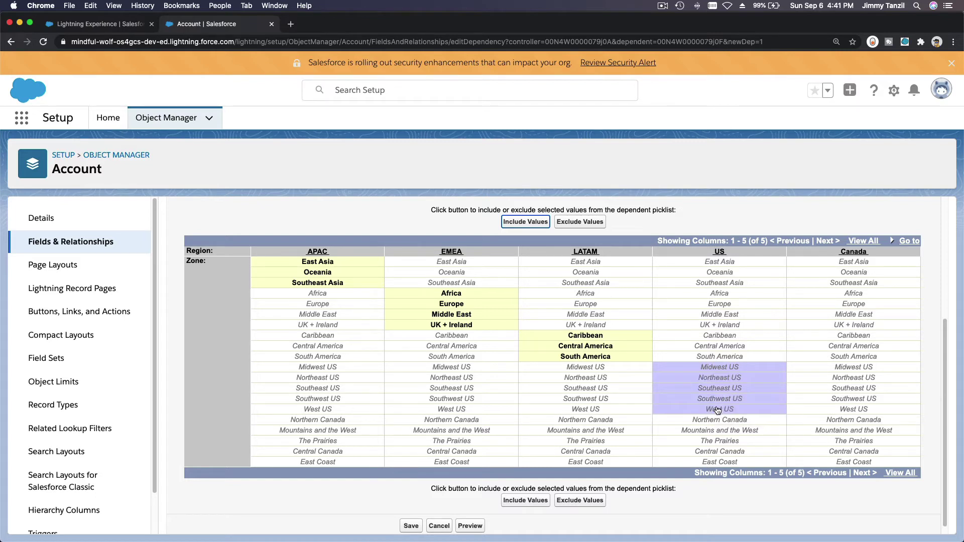
{"action": "left_click", "coordinate": [513, 223]}
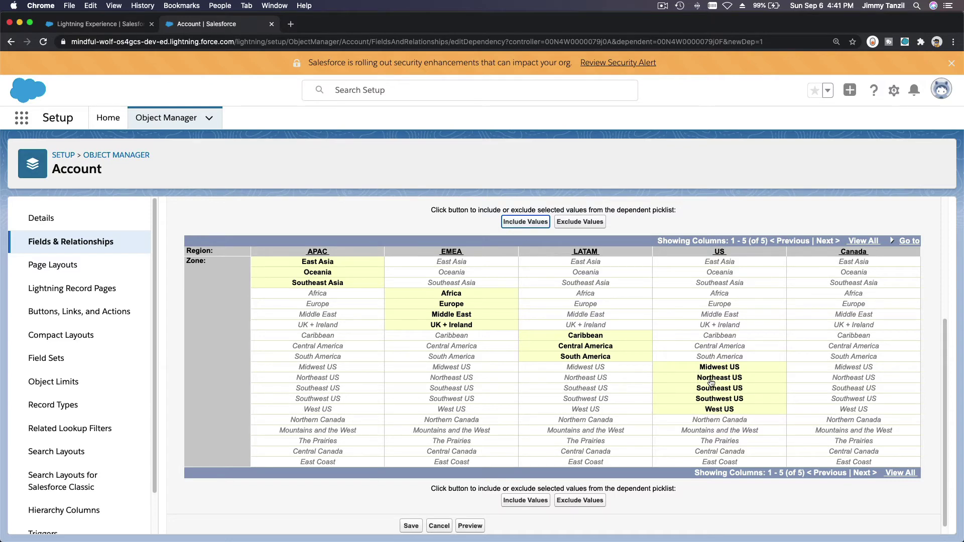
- Include Northern Canada, Mountains and the West, The Prairies, Central Canada and East Coast for the Canada region
{"action": "left_click", "coordinate": [830, 423]}
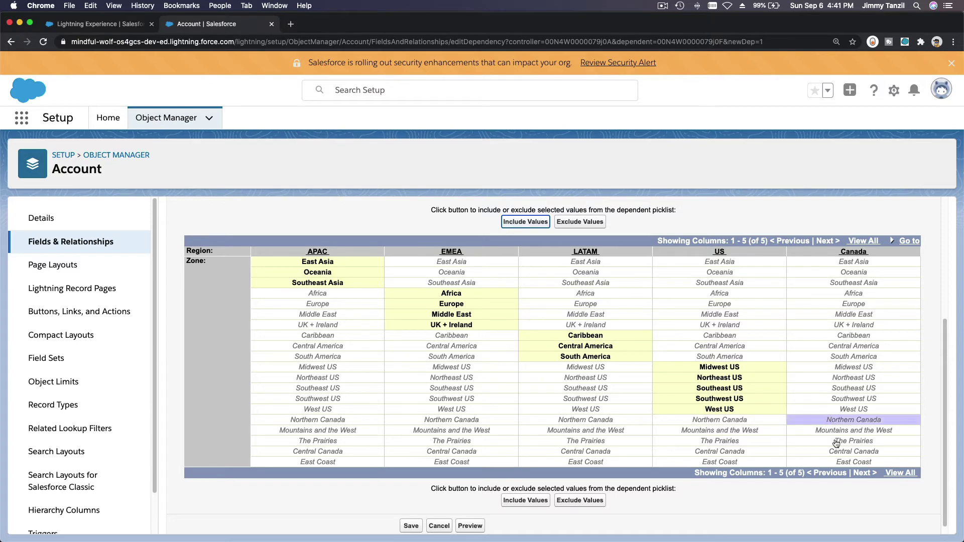
{"action": "scroll", "coordinate": [836, 443], "scroll_direction": "down", "scroll_amount": 1}
{"action": "left_click", "coordinate": [852, 444], "text": "shift"}
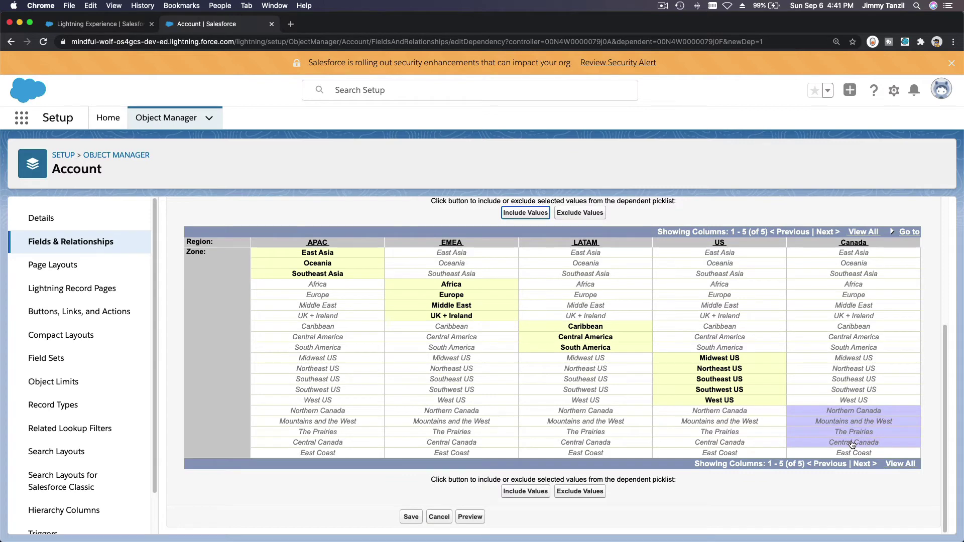
{"action": "left_click", "coordinate": [867, 453], "text": "shift"}
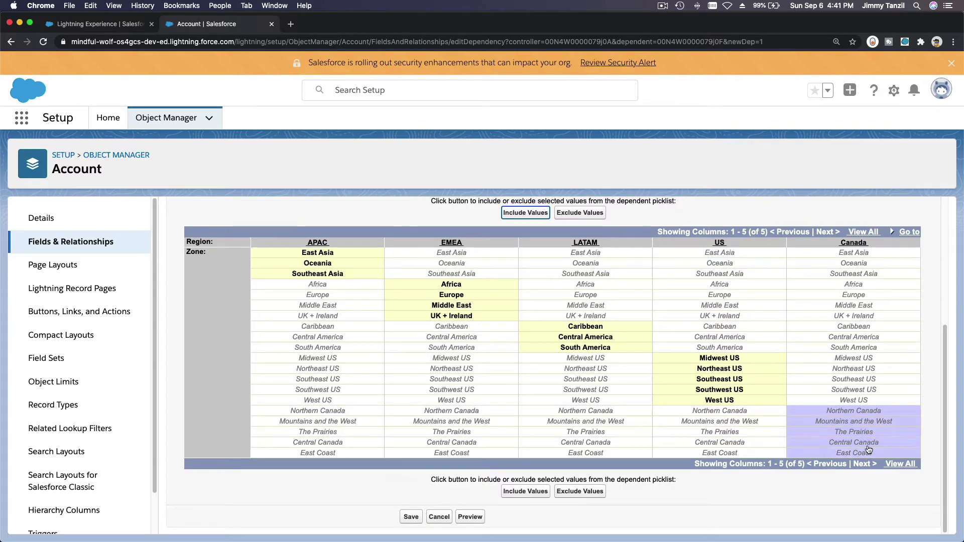
{"action": "left_click", "coordinate": [530, 212]}
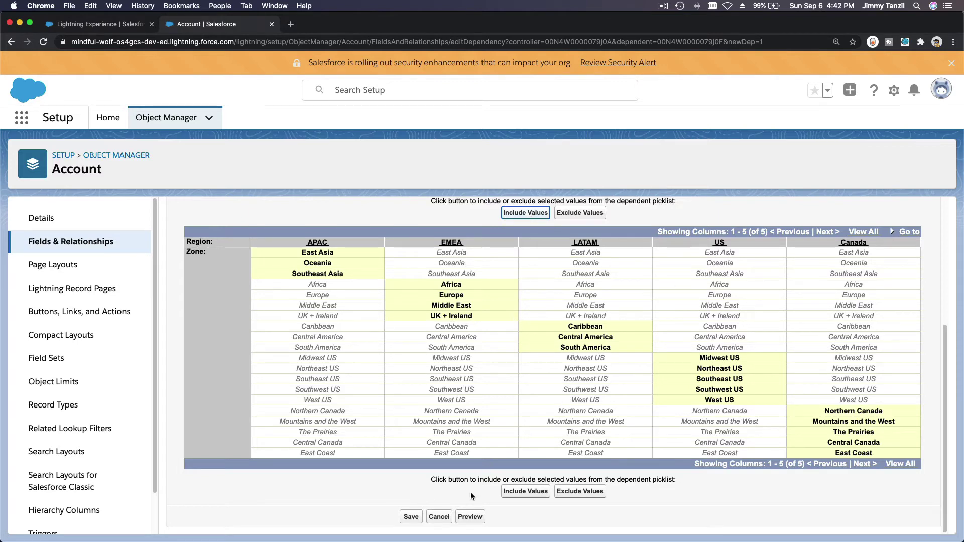
- Preview the zones offered for the Canada and US regions, close the preview and save the field dependency
{"action": "left_click", "coordinate": [467, 516]}
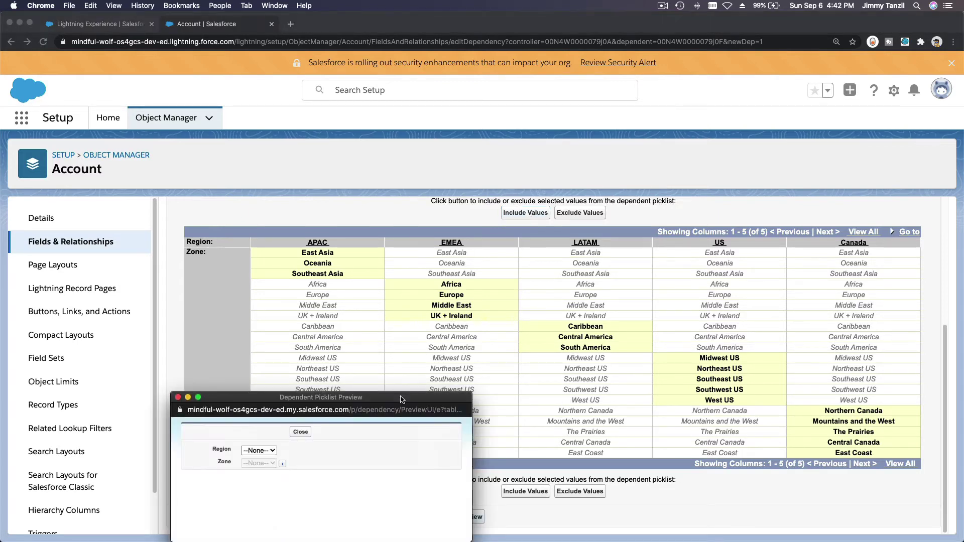
{"action": "left_click_drag", "start_coordinate": [402, 399], "coordinate": [527, 188]}
{"action": "left_click", "coordinate": [385, 239]}
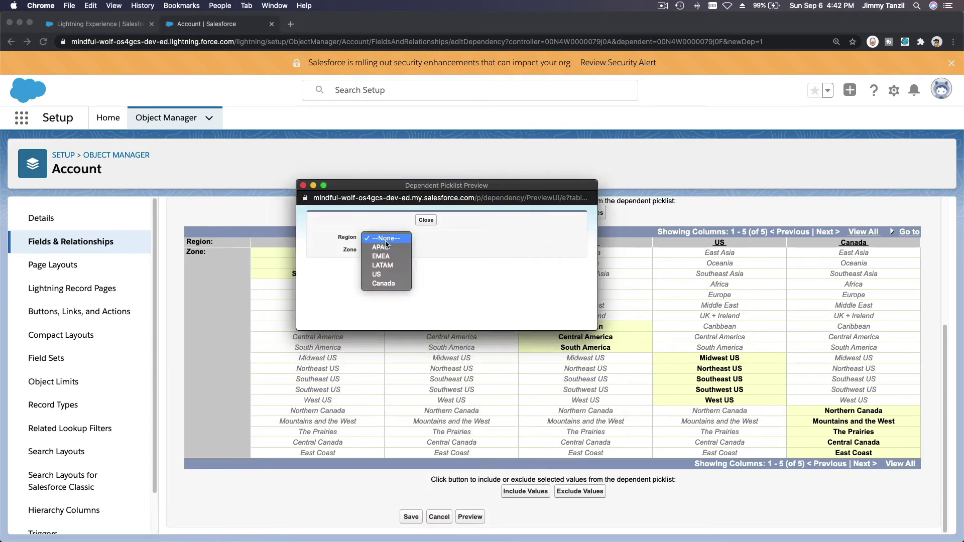
{"action": "left_click", "coordinate": [384, 284]}
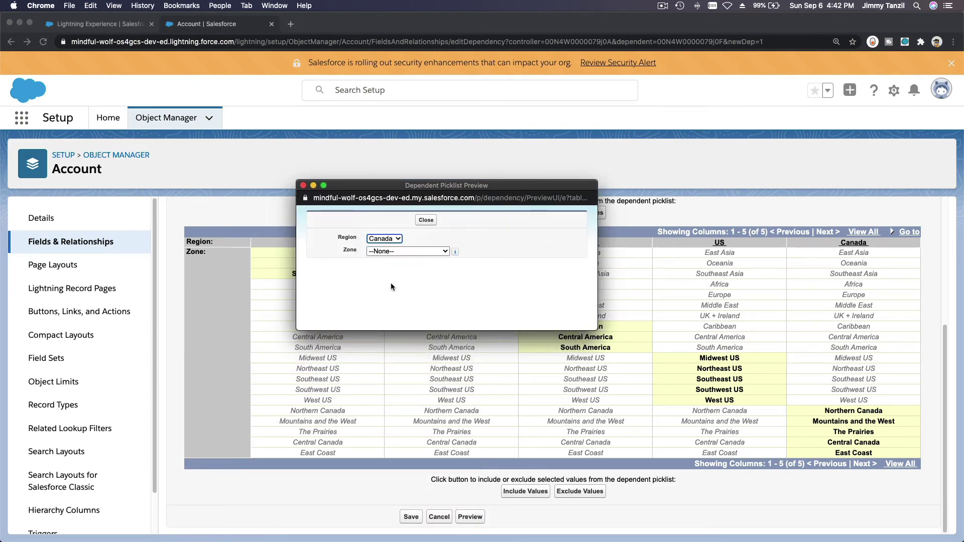
{"action": "left_click", "coordinate": [405, 252]}
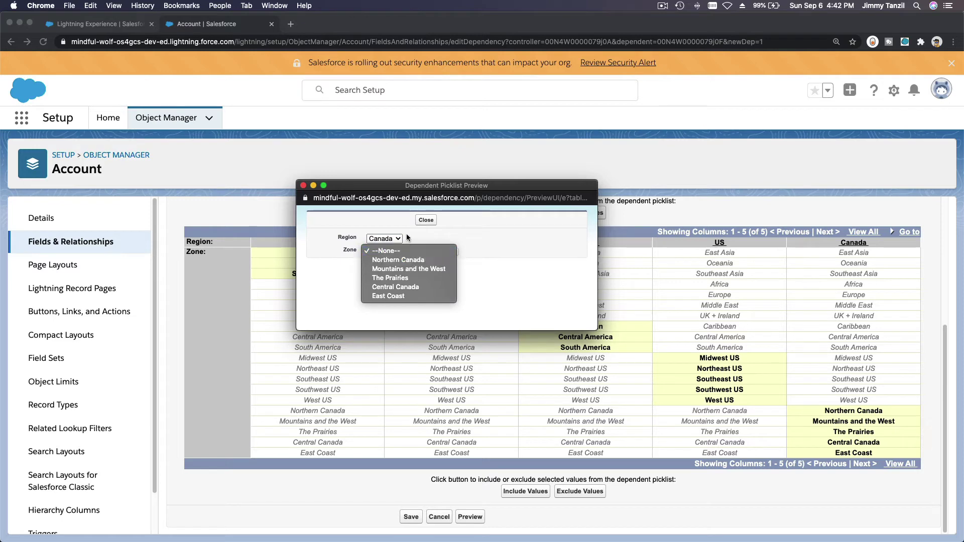
{"action": "left_click", "coordinate": [406, 237]}
{"action": "left_click", "coordinate": [390, 239]}
{"action": "left_click", "coordinate": [386, 241]}
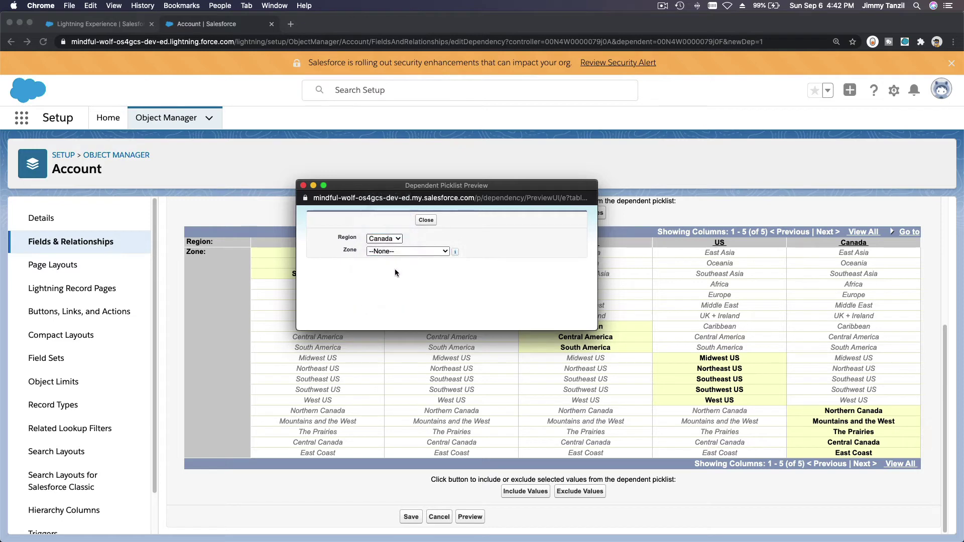
{"action": "key", "text": "Up"}
{"action": "left_click", "coordinate": [395, 252]}
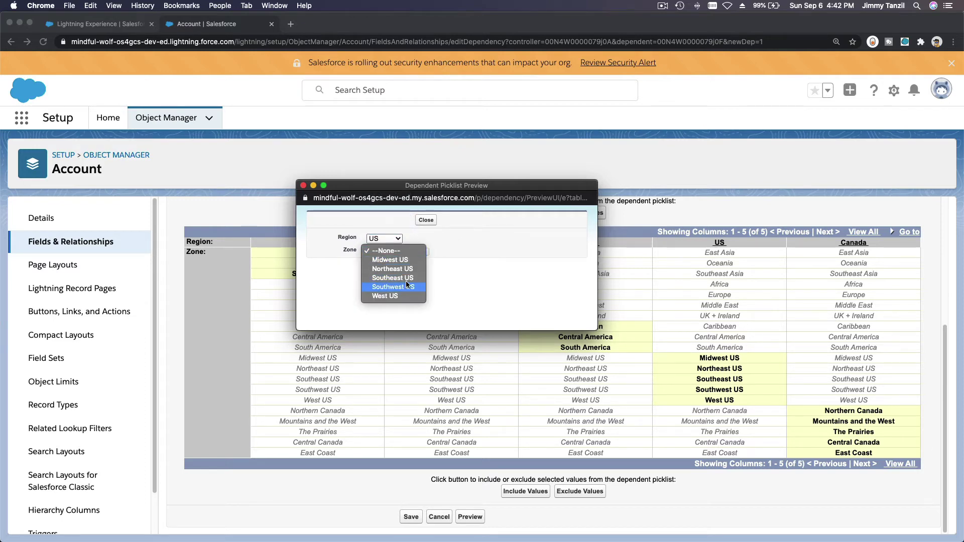
{"action": "left_click", "coordinate": [459, 273]}
{"action": "left_click", "coordinate": [425, 220]}
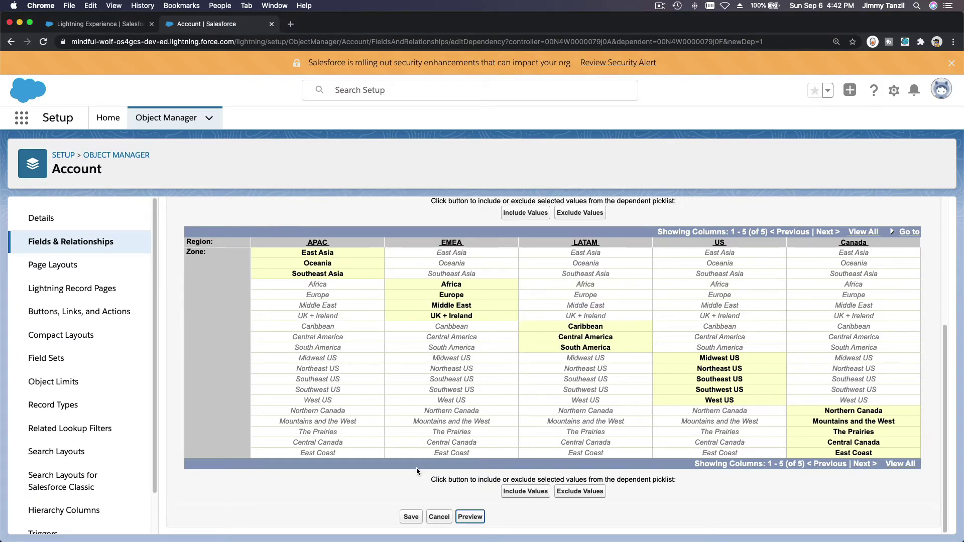
{"action": "left_click", "coordinate": [411, 517]}
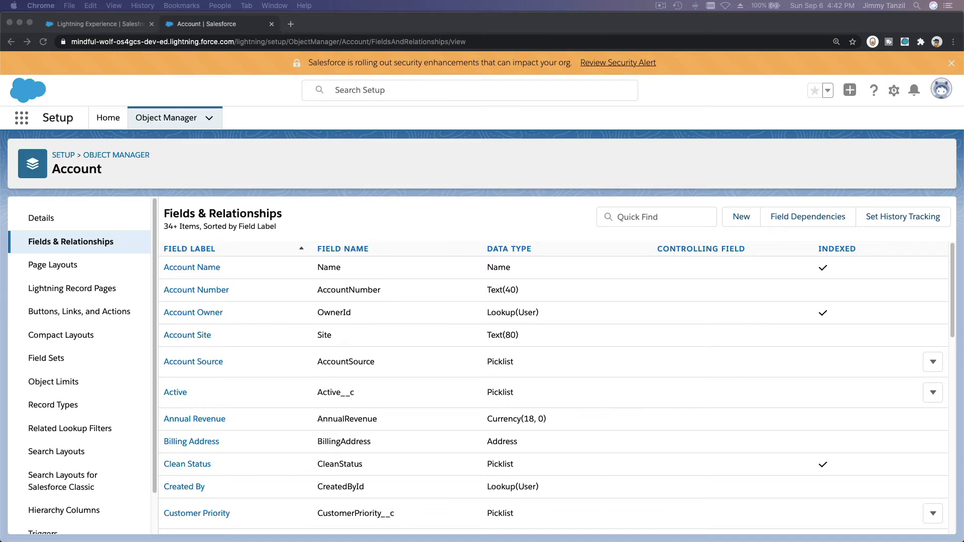
- Find the Opportunity object in Object Manager and open its fields and relationships
{"action": "left_click", "coordinate": [175, 119]}
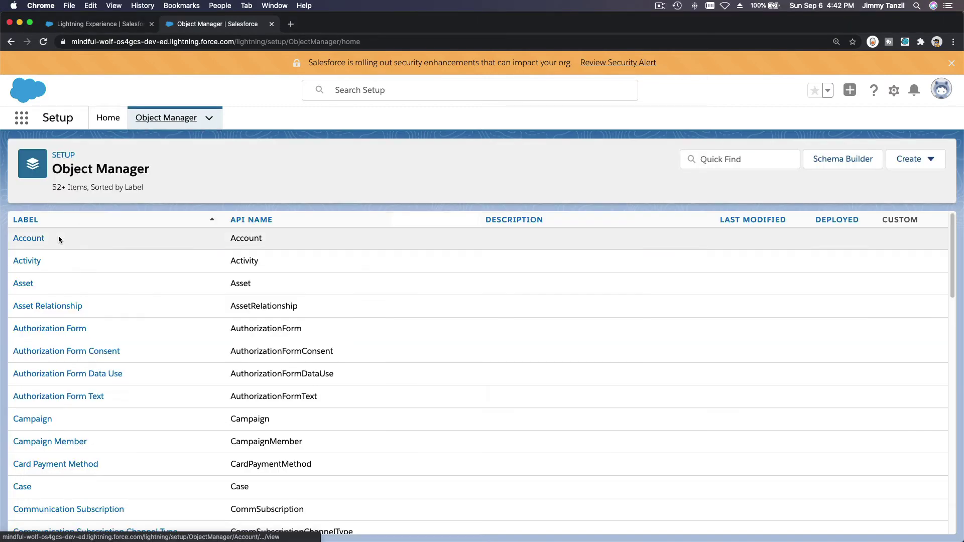
{"action": "left_click", "coordinate": [703, 159]}
{"action": "type", "text": "Op"}
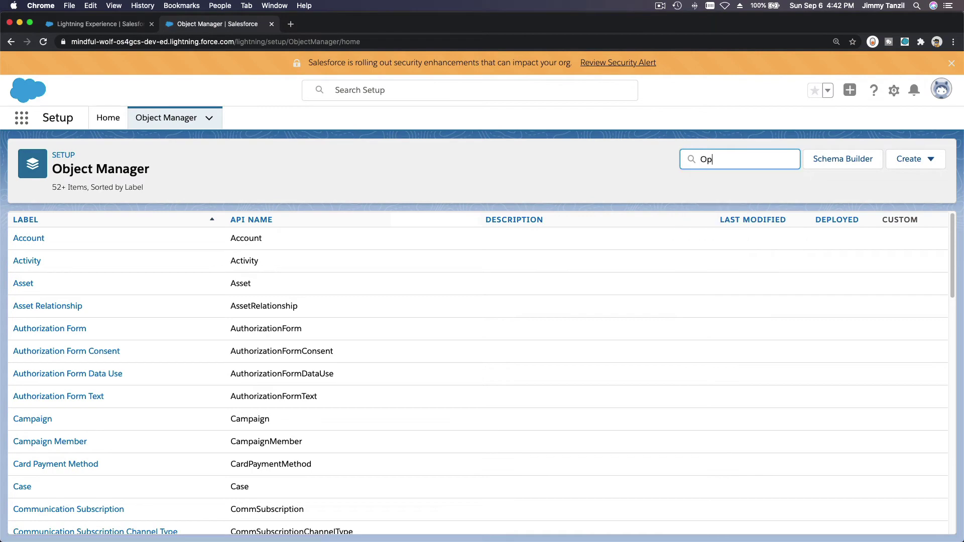
{"action": "type", "text": "po"}
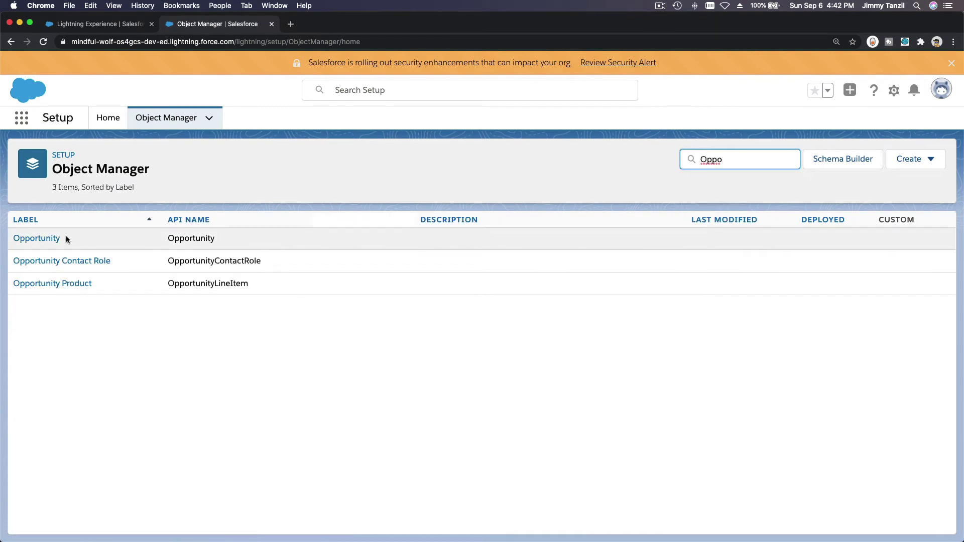
{"action": "left_click", "coordinate": [54, 239]}
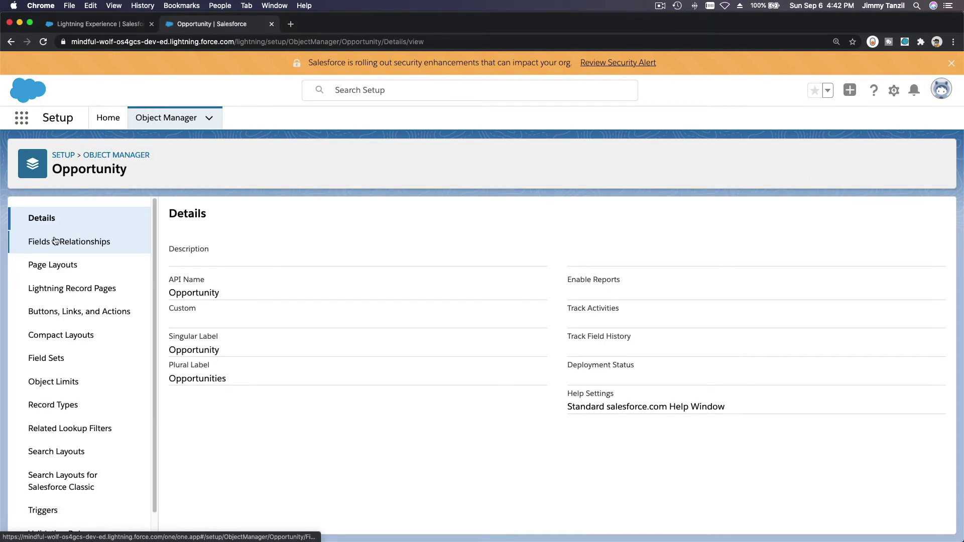
{"action": "left_click", "coordinate": [75, 246]}
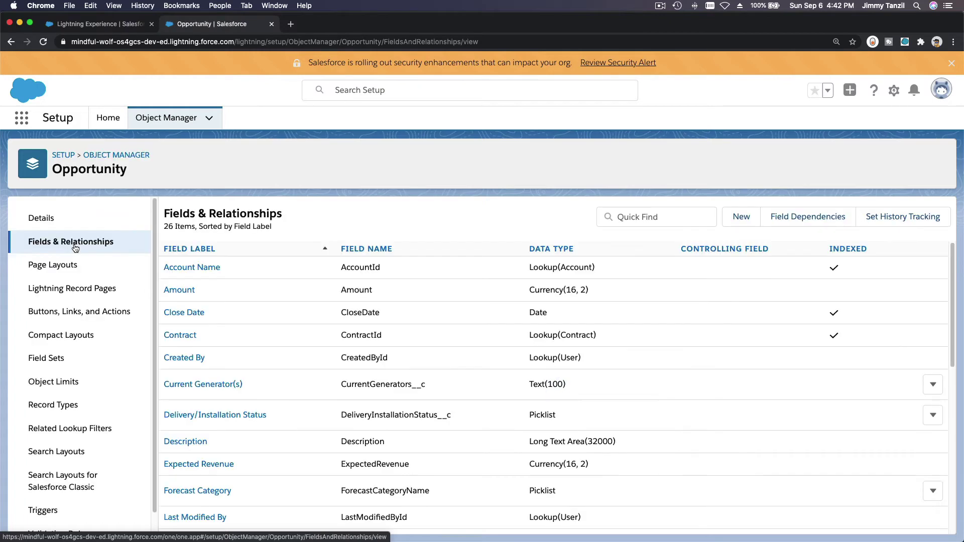
- Start a new custom Opportunity field with the data type Picklist (Multi-Select)
{"action": "left_click", "coordinate": [741, 217]}
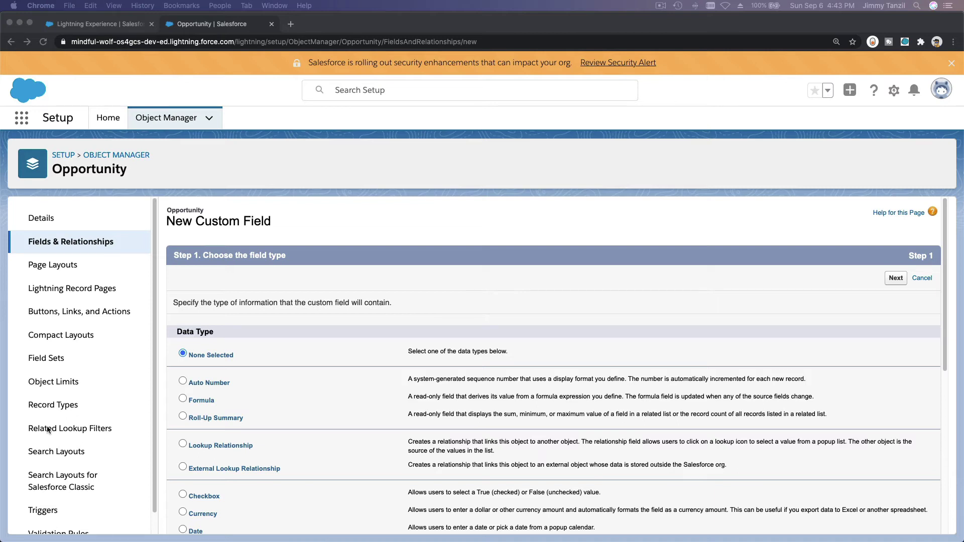
{"action": "scroll", "coordinate": [407, 351], "scroll_direction": "down", "scroll_amount": 5}
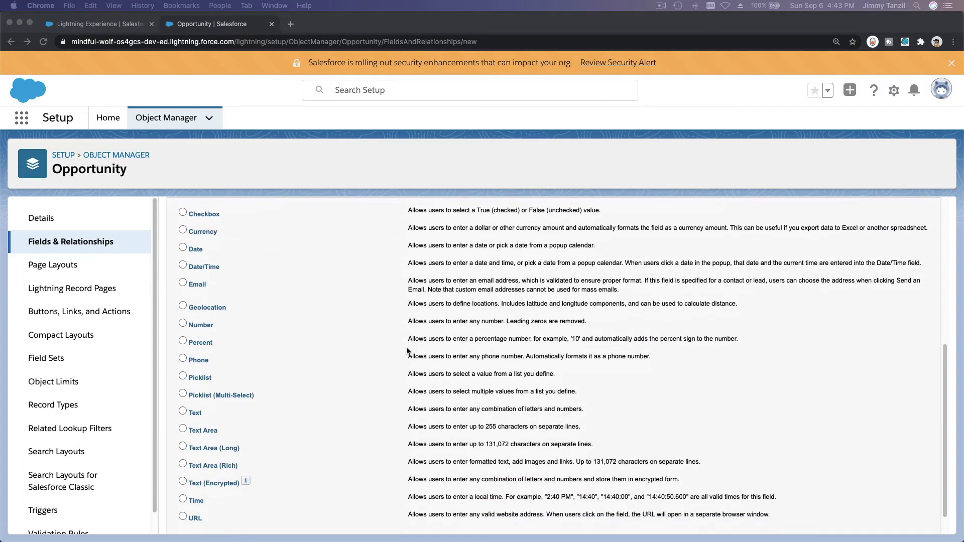
{"action": "left_click", "coordinate": [183, 394]}
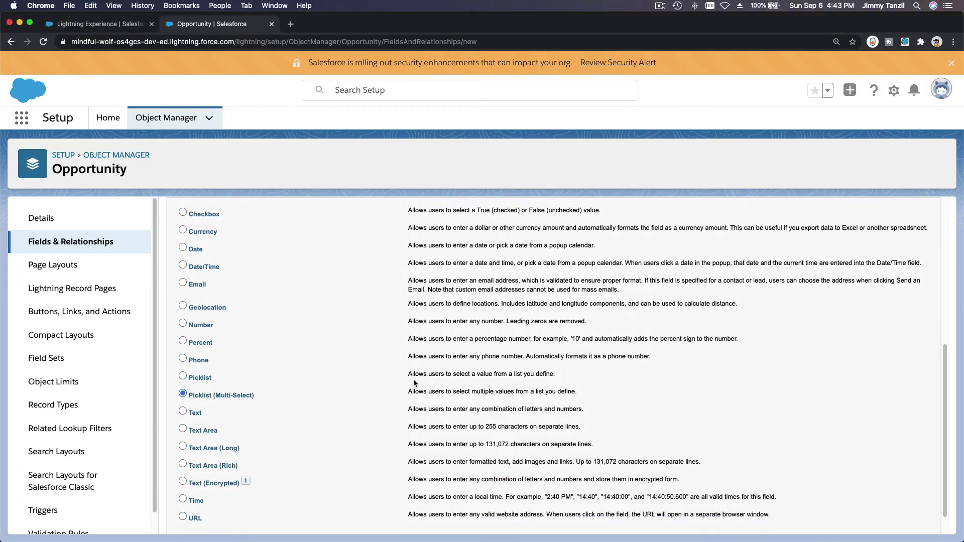
{"action": "scroll", "coordinate": [415, 384], "scroll_direction": "down", "scroll_amount": 1}
{"action": "left_click", "coordinate": [894, 522]}
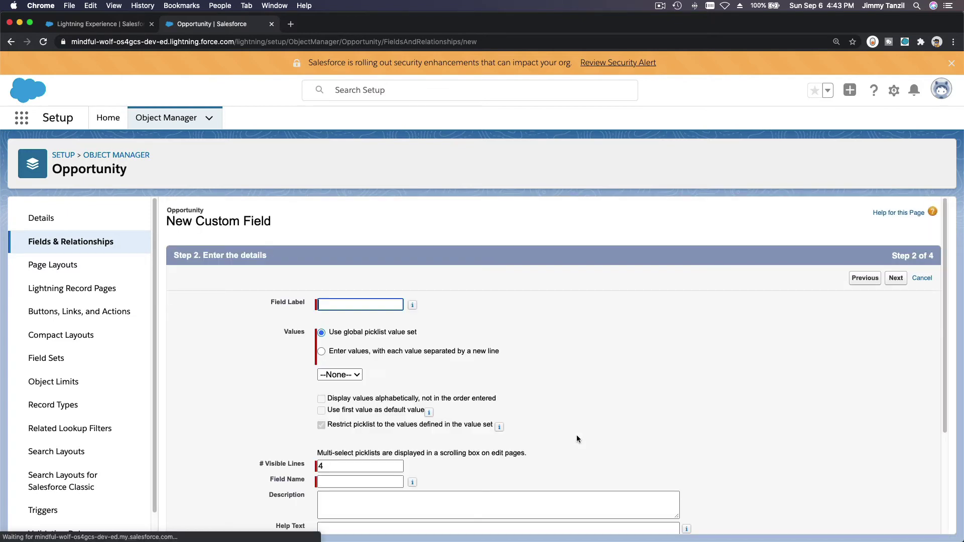
- Label the field Closed Reason and choose to enter its own values, each on a new line
{"action": "type", "text": "Cl"}
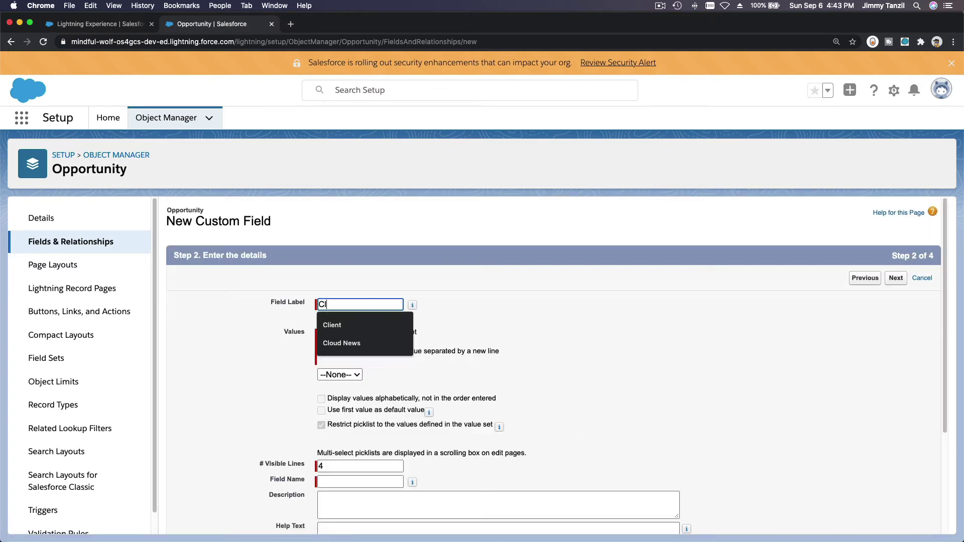
{"action": "type", "text": "osed Reason"}
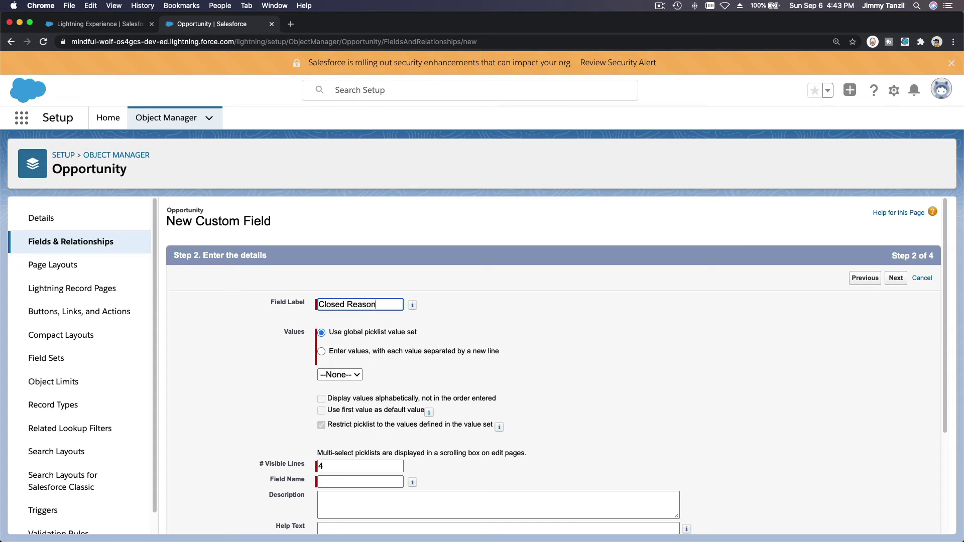
{"action": "left_click", "coordinate": [374, 352]}
{"action": "left_click", "coordinate": [374, 388]}
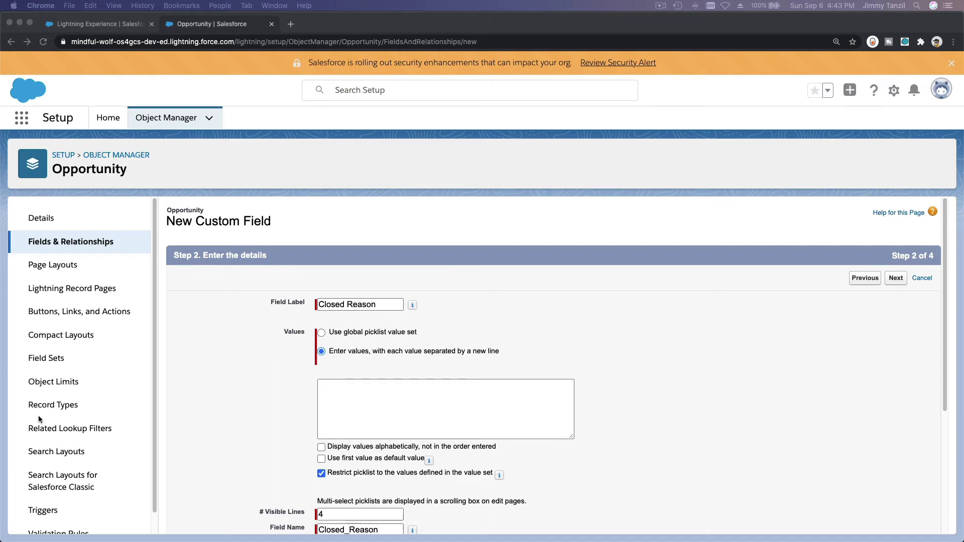
- Enter Lost: Competitor, Price, Product Features, Project Abandoned, Company Budget Constraints, Other Reason and Won: Competitor, Price, Product Features, Other Reason as picklist values
{"action": "left_click", "coordinate": [345, 411]}
{"action": "key", "text": "super+v"}
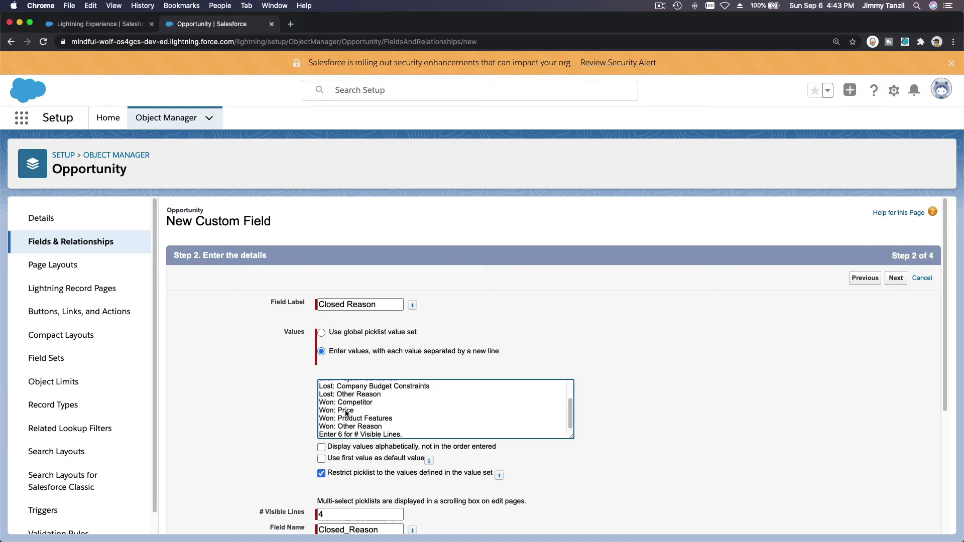
{"action": "triple_click", "coordinate": [318, 434]}
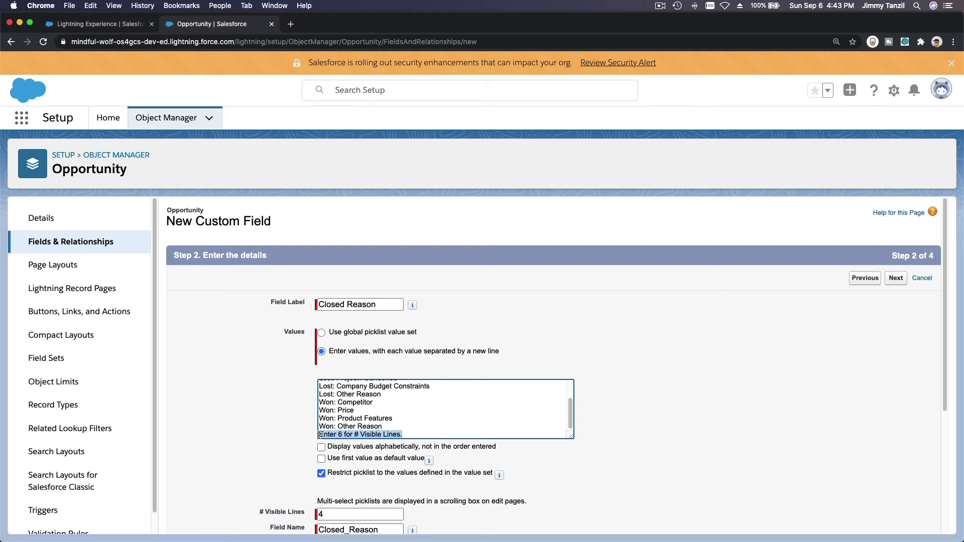
{"action": "key", "text": "BackSpace"}
{"action": "key", "text": "BackSpace"}
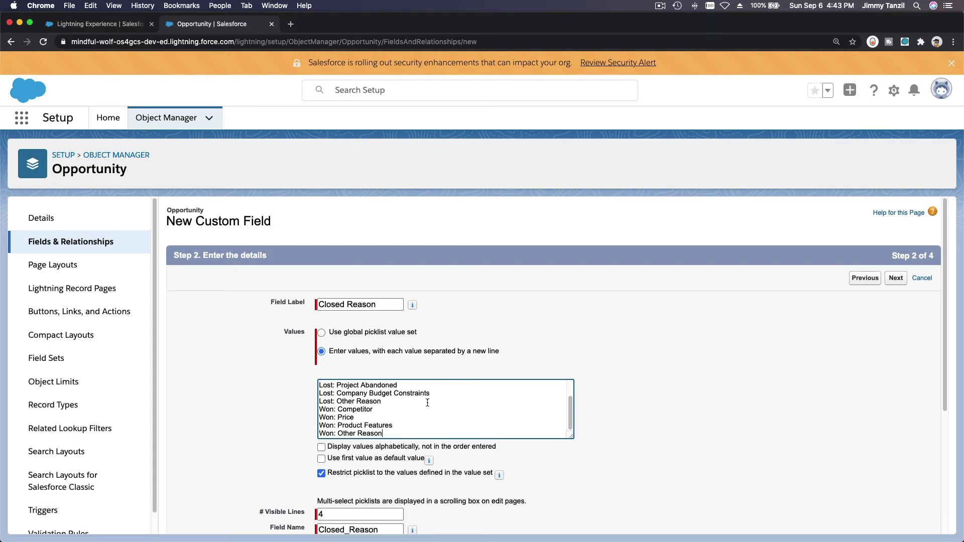
{"action": "left_click_drag", "start_coordinate": [572, 437], "coordinate": [578, 477]}
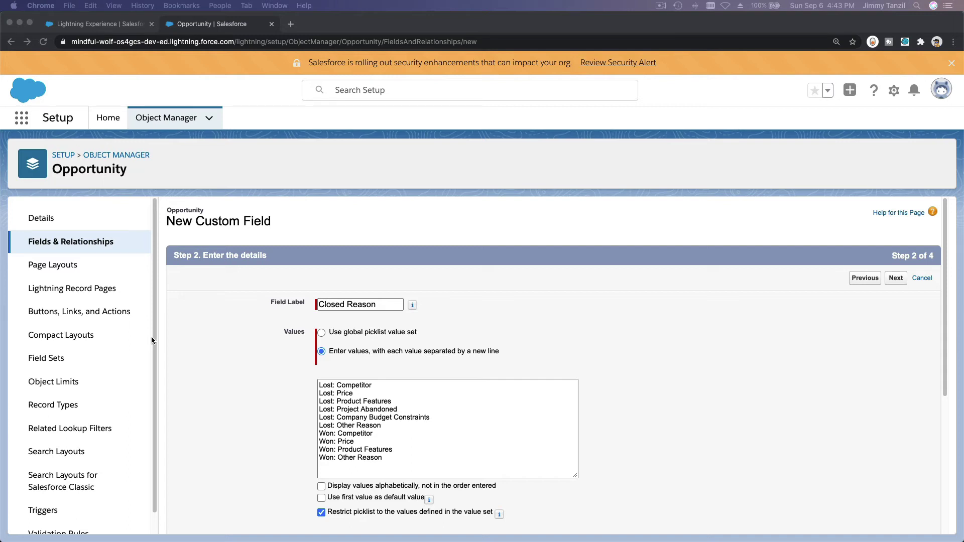
- Set 6 visible lines and describe the field as "Created for the VP of Global Sales to track wins and losses."
{"action": "scroll", "coordinate": [292, 324], "scroll_direction": "down", "scroll_amount": 5}
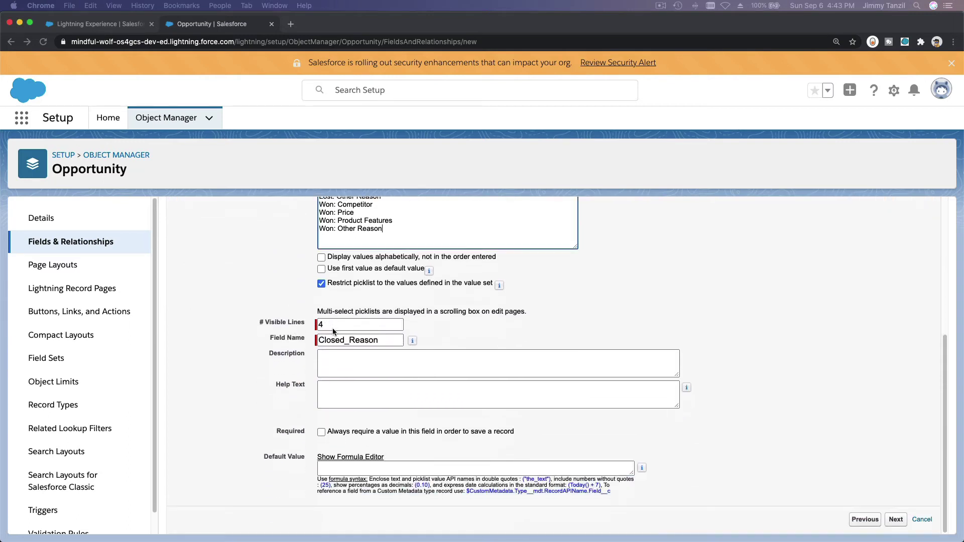
{"action": "double_click", "coordinate": [332, 327]}
{"action": "type", "text": "6"}
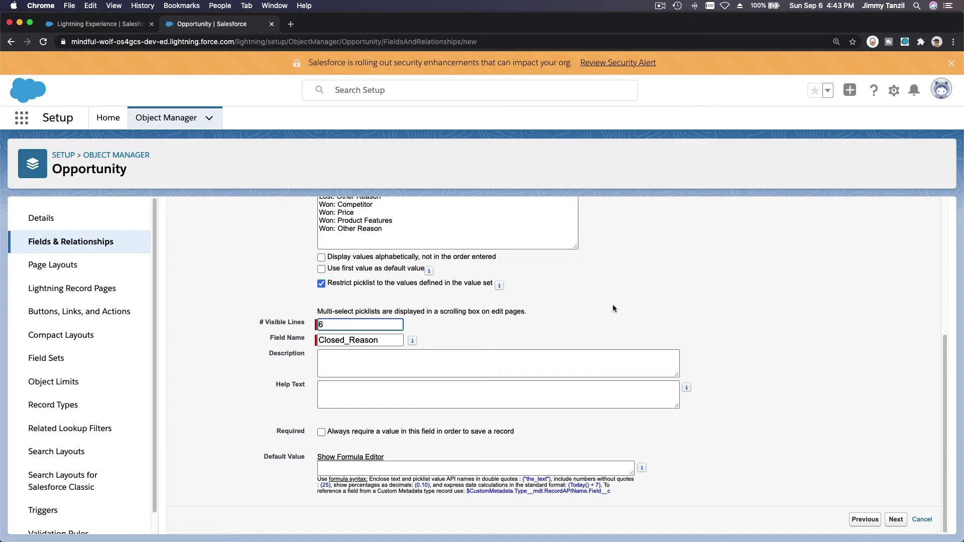
{"action": "scroll", "coordinate": [414, 291], "scroll_direction": "up", "scroll_amount": 2}
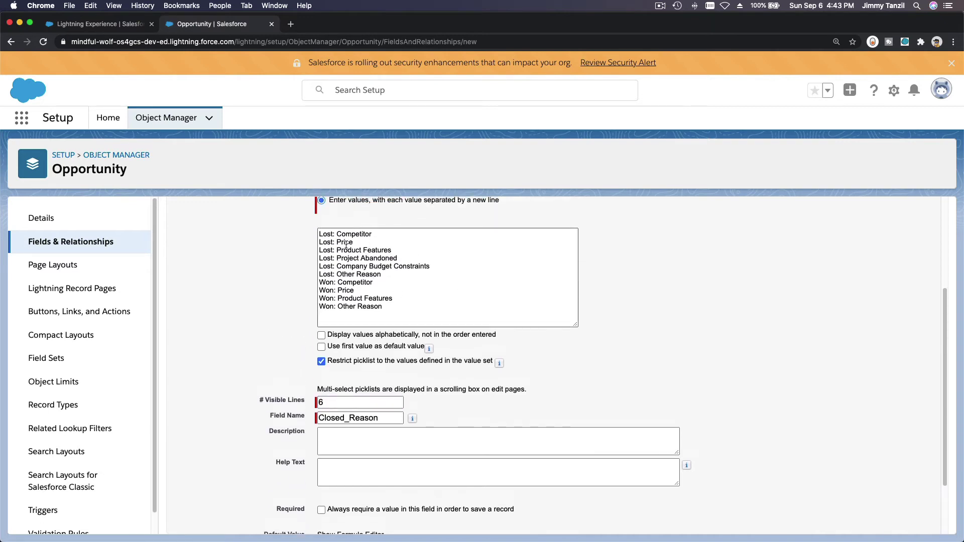
{"action": "left_click_drag", "start_coordinate": [319, 233], "coordinate": [397, 274]}
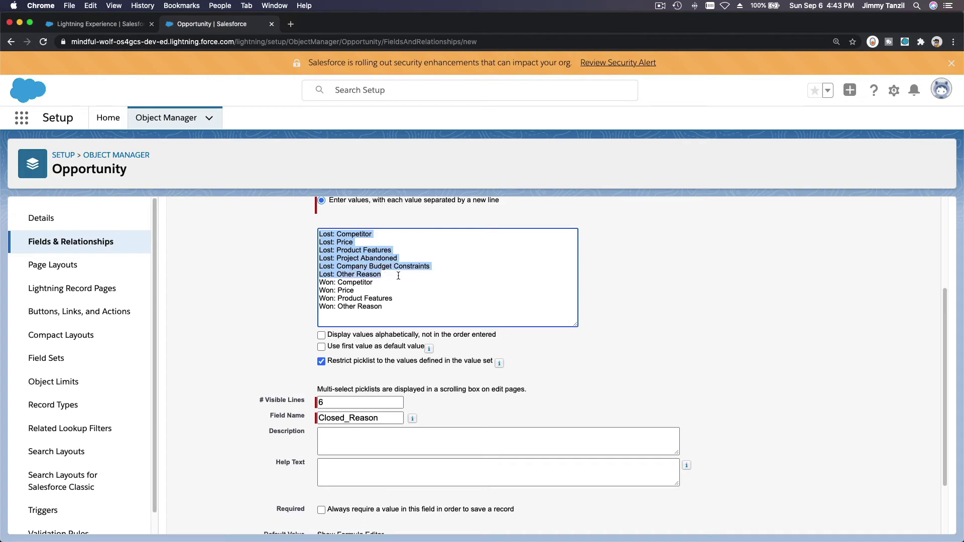
{"action": "left_click", "coordinate": [445, 279]}
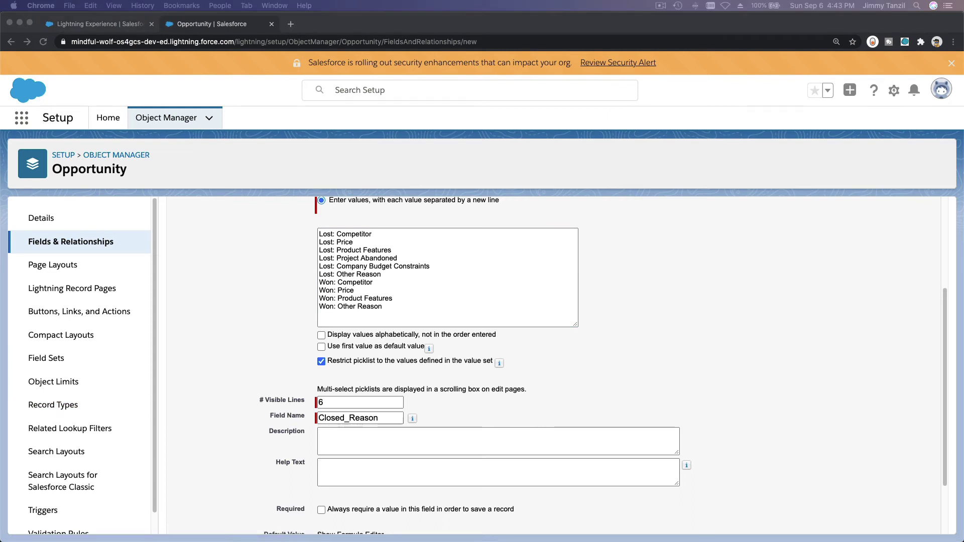
{"action": "left_click", "coordinate": [439, 444]}
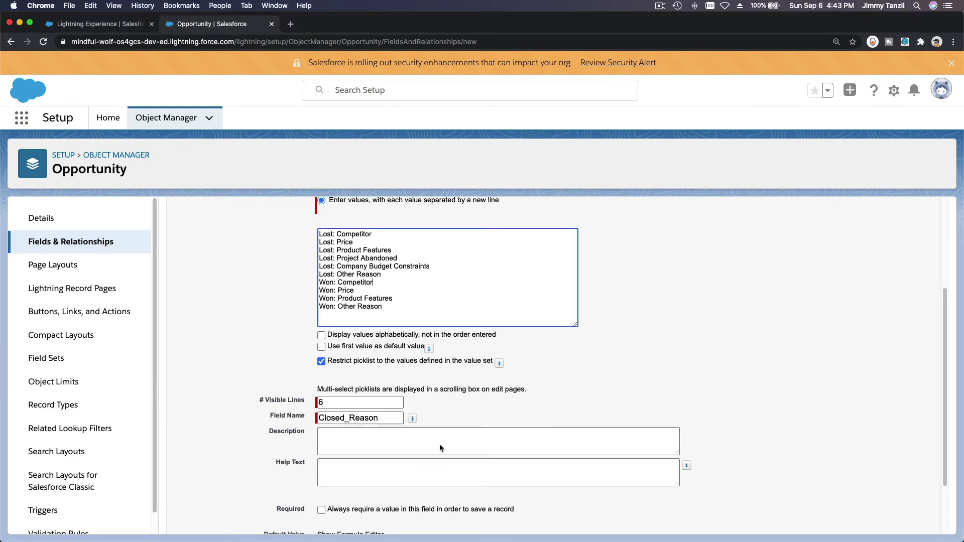
{"action": "type", "text": "Created for the VP of Global Sales to track wins and losses."}
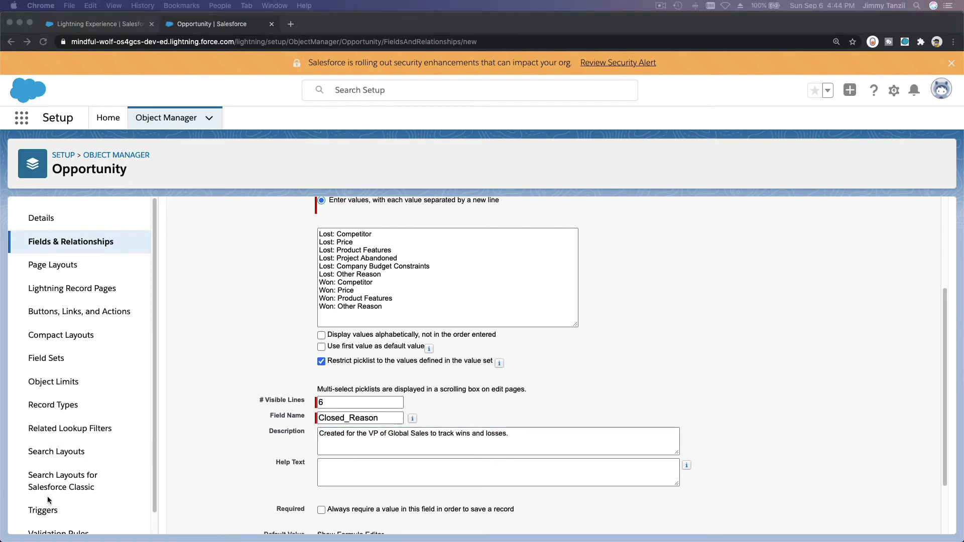
- Set the help text to "When you close the opportunity, select one or more values that best describe your reason for closing." and continue
{"action": "left_click", "coordinate": [436, 474]}
{"action": "type", "text": "When you close the opportunity, select one or more values that best describe your reason for closing."}
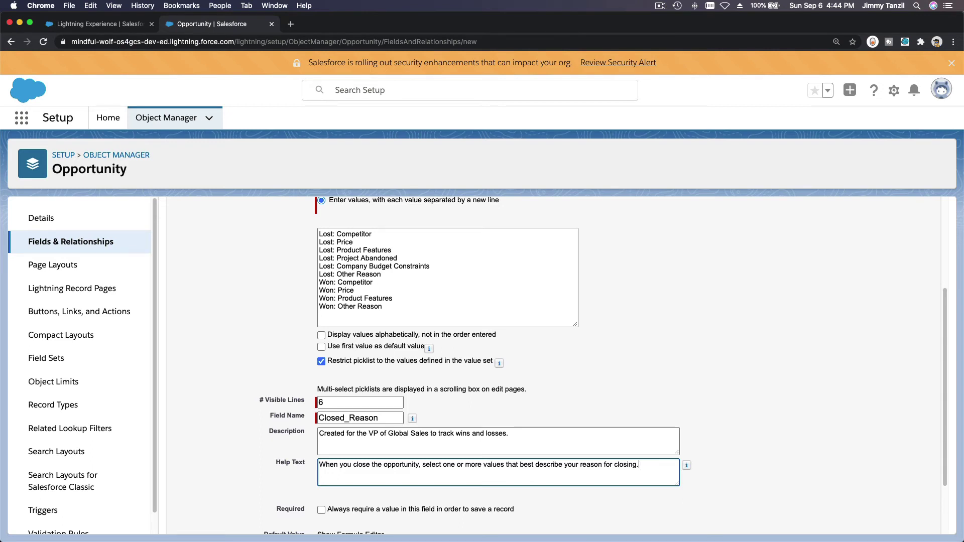
{"action": "left_click", "coordinate": [794, 336]}
{"action": "scroll", "coordinate": [794, 336], "scroll_direction": "down", "scroll_amount": 3}
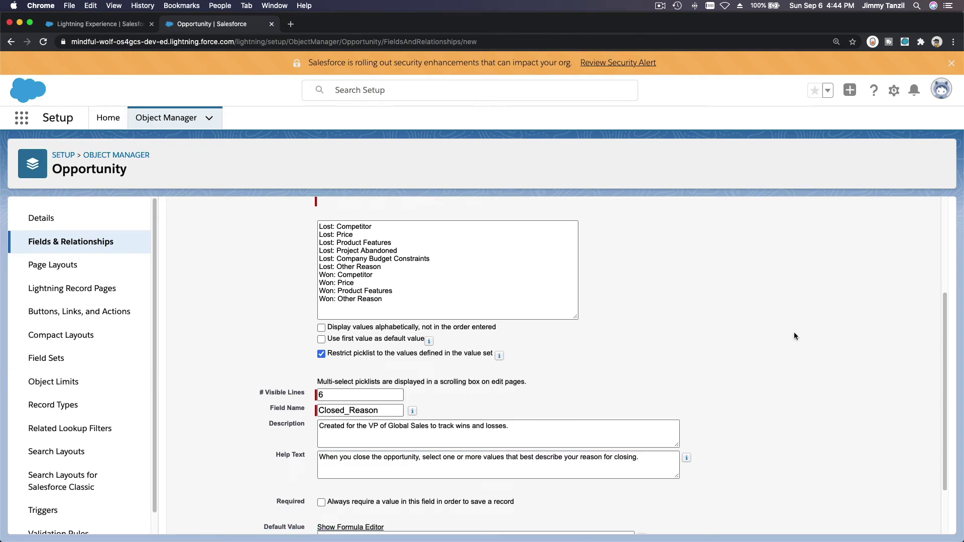
{"action": "left_click", "coordinate": [896, 519]}
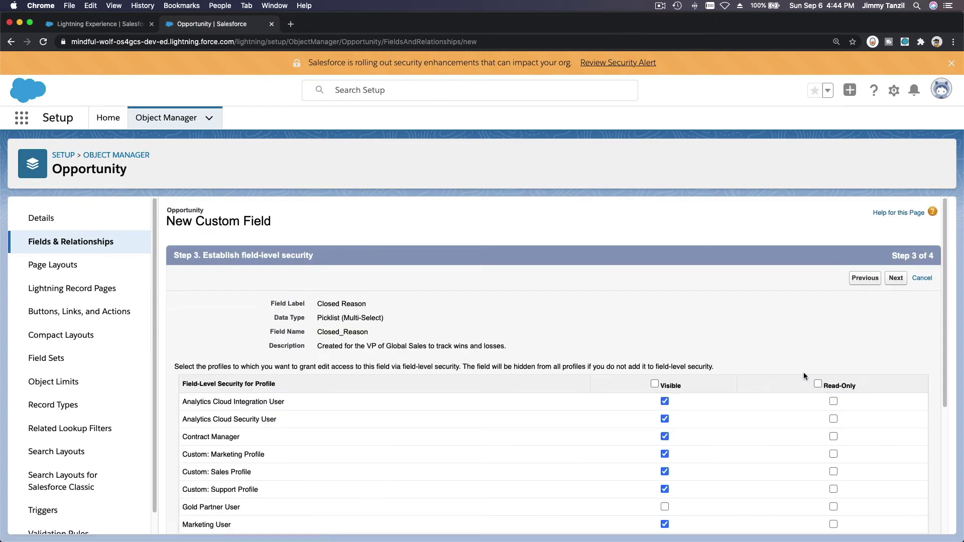
- Make Closed Reason read-only for all profiles except Sales User and save the field on all Opportunity page layouts
{"action": "left_click", "coordinate": [817, 384]}
{"action": "scroll", "coordinate": [746, 362], "scroll_direction": "down", "scroll_amount": 5}
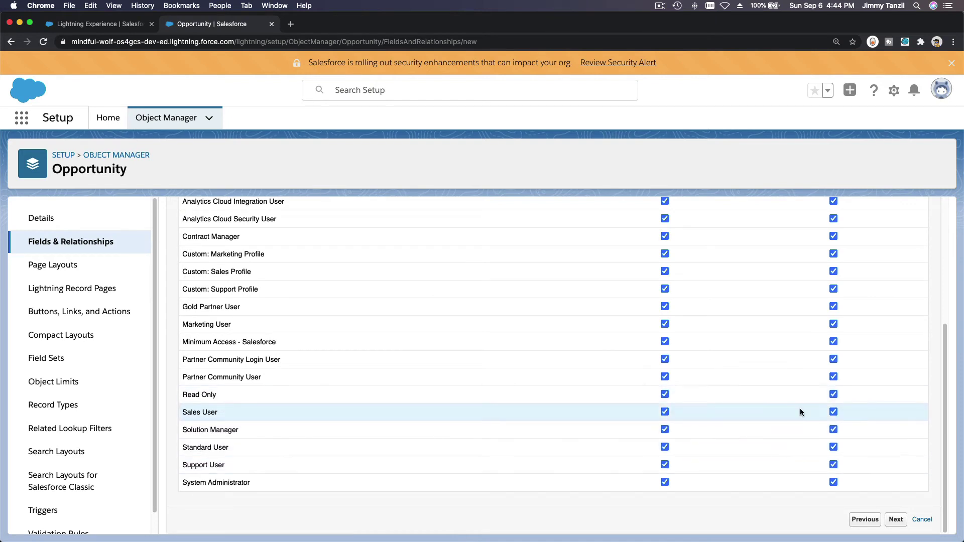
{"action": "left_click", "coordinate": [833, 412]}
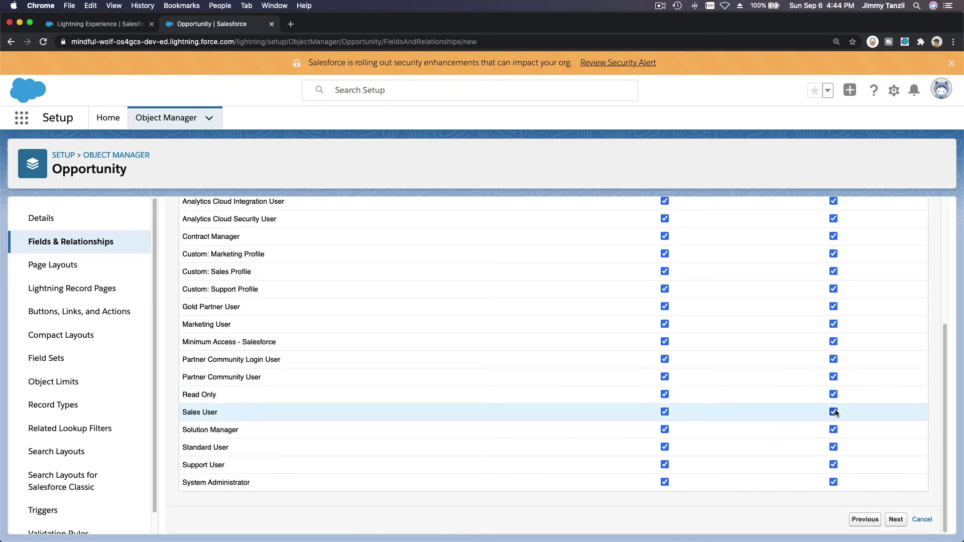
{"action": "left_click", "coordinate": [900, 525]}
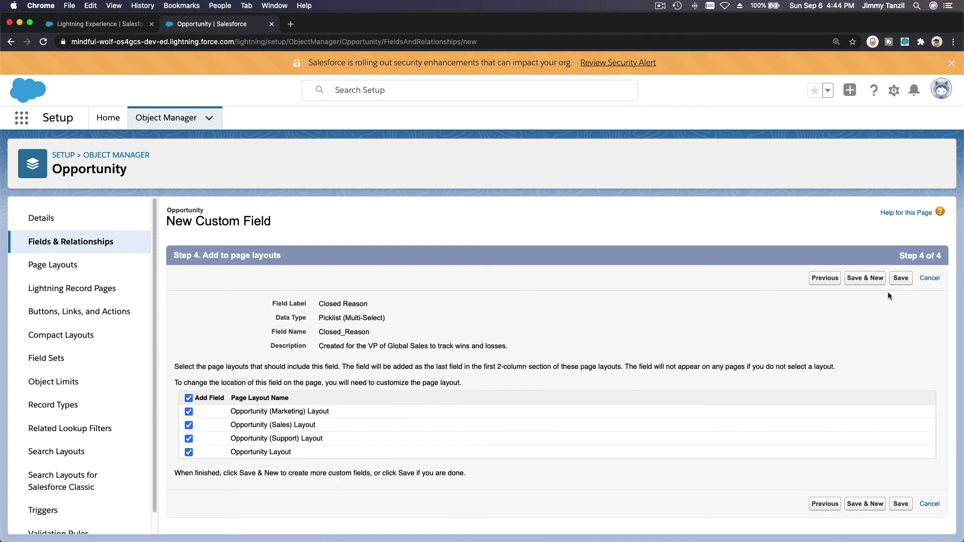
{"action": "left_click", "coordinate": [901, 278]}
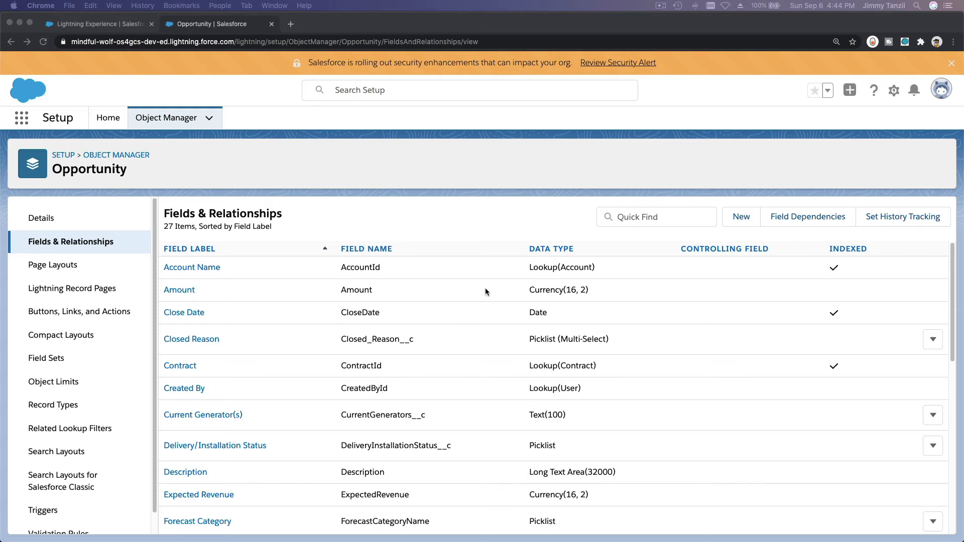
- Create an Opportunity field dependency with Stage as the controlling field and Closed Reason as the dependent field
{"action": "left_click", "coordinate": [795, 215]}
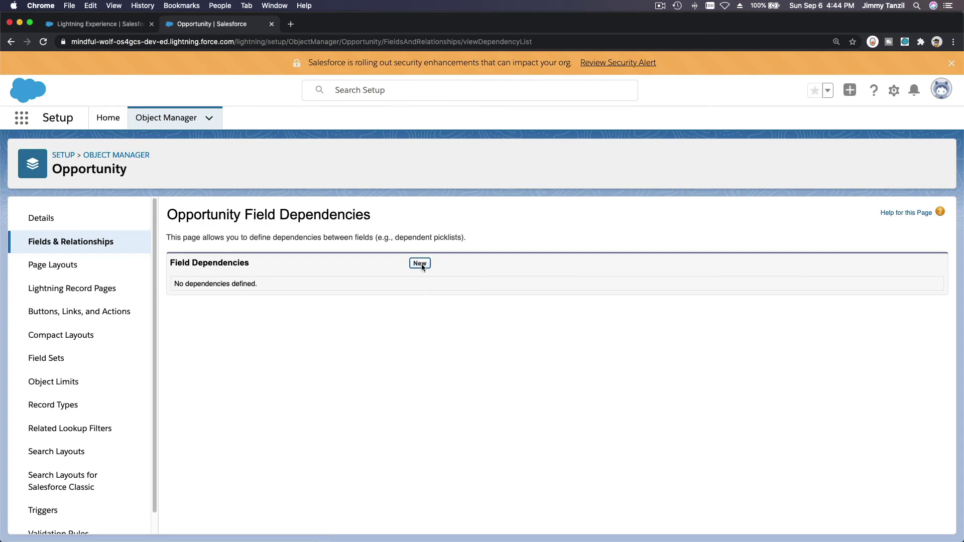
{"action": "left_click", "coordinate": [421, 265]}
{"action": "left_click", "coordinate": [354, 339]}
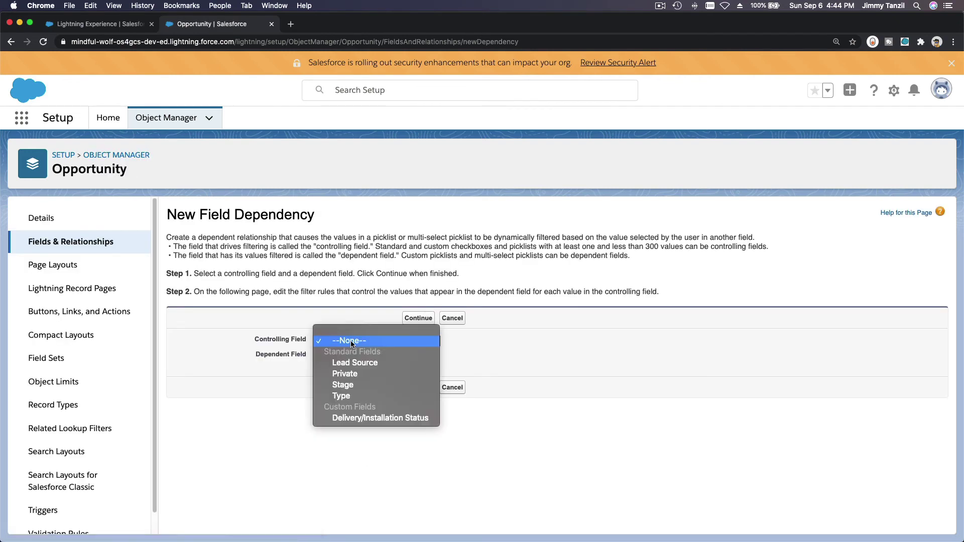
{"action": "left_click", "coordinate": [355, 383]}
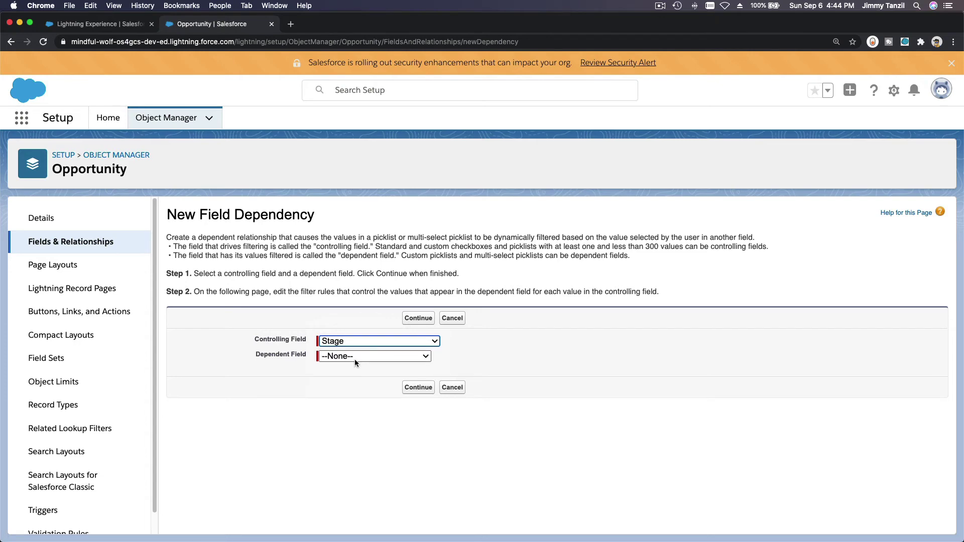
{"action": "left_click", "coordinate": [355, 360]}
{"action": "left_click", "coordinate": [354, 363]}
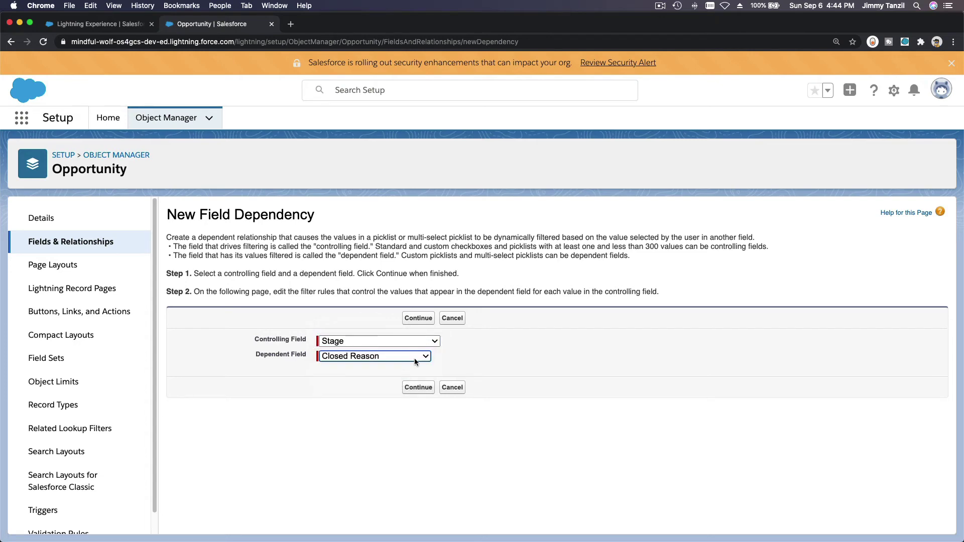
{"action": "left_click", "coordinate": [419, 321]}
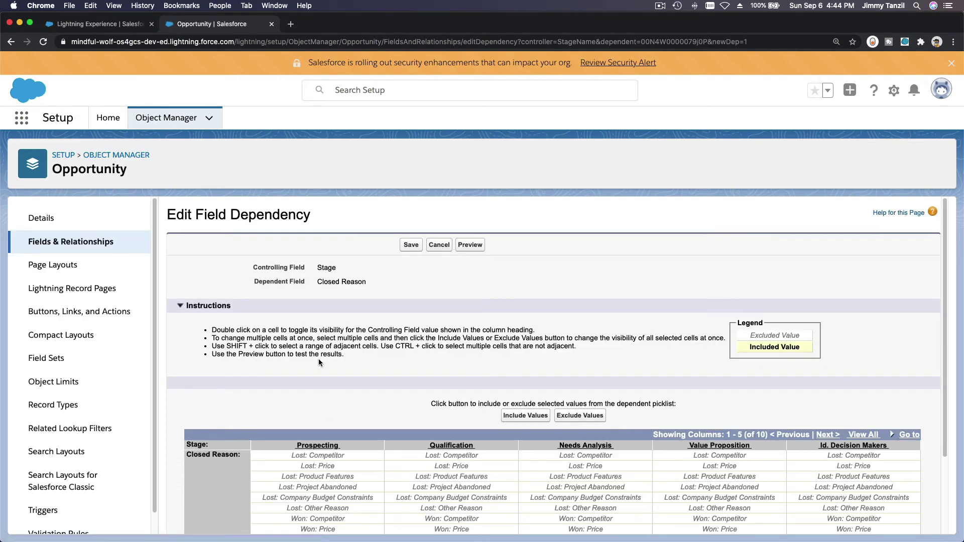
- Include Won: Competitor, Won: Price, Won: Product Features and Won: Other Reason for the Closed Won stage
{"action": "scroll", "coordinate": [319, 358], "scroll_direction": "down", "scroll_amount": 4}
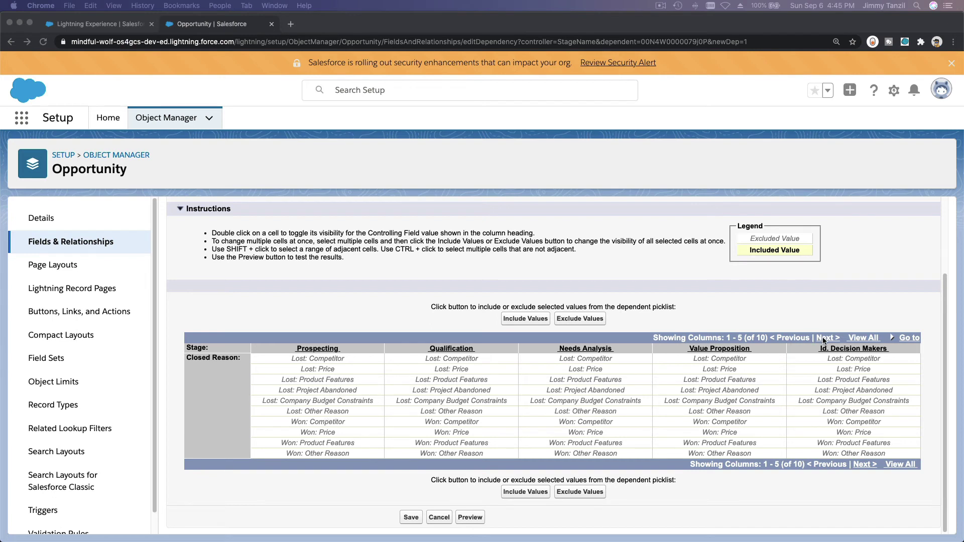
{"action": "left_click", "coordinate": [824, 317]}
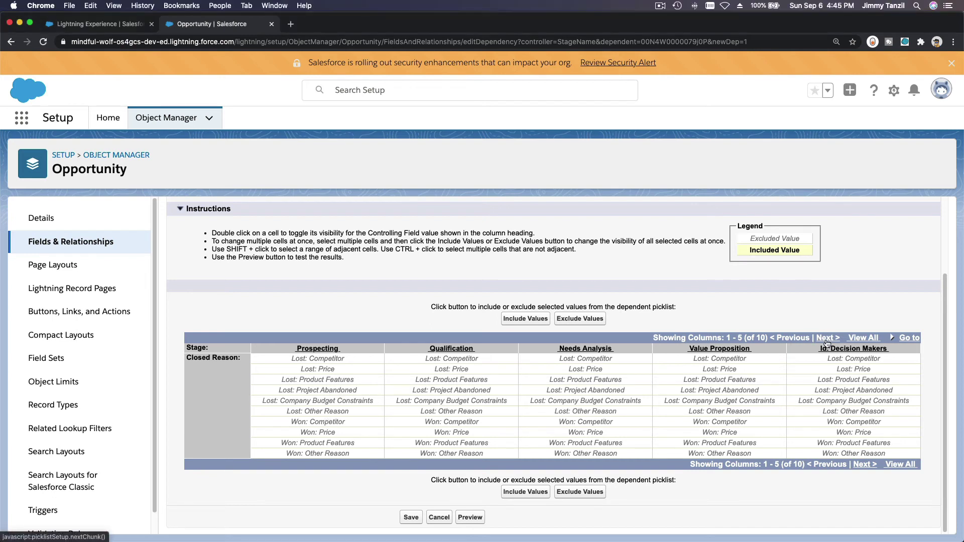
{"action": "left_click", "coordinate": [827, 340]}
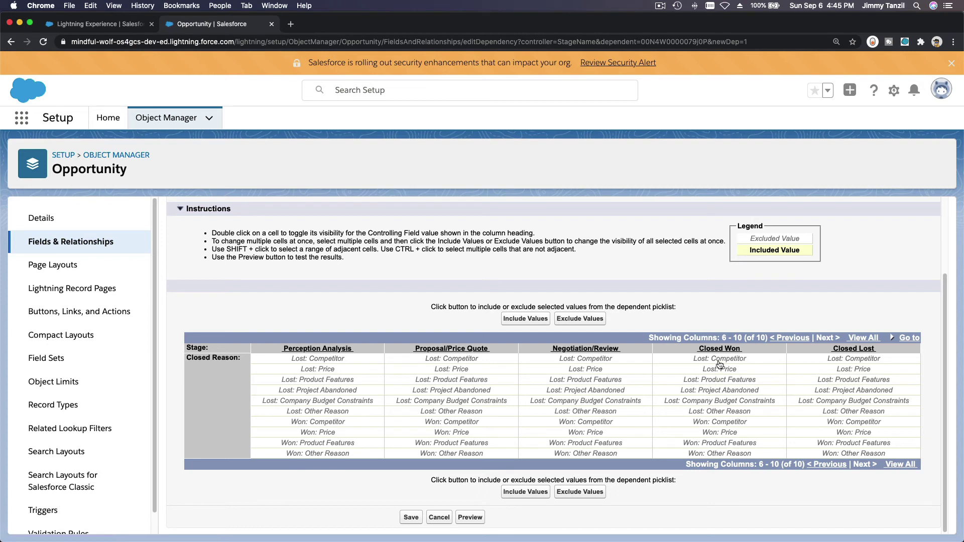
{"action": "left_click", "coordinate": [712, 423]}
{"action": "left_click", "coordinate": [714, 456], "text": "shift"}
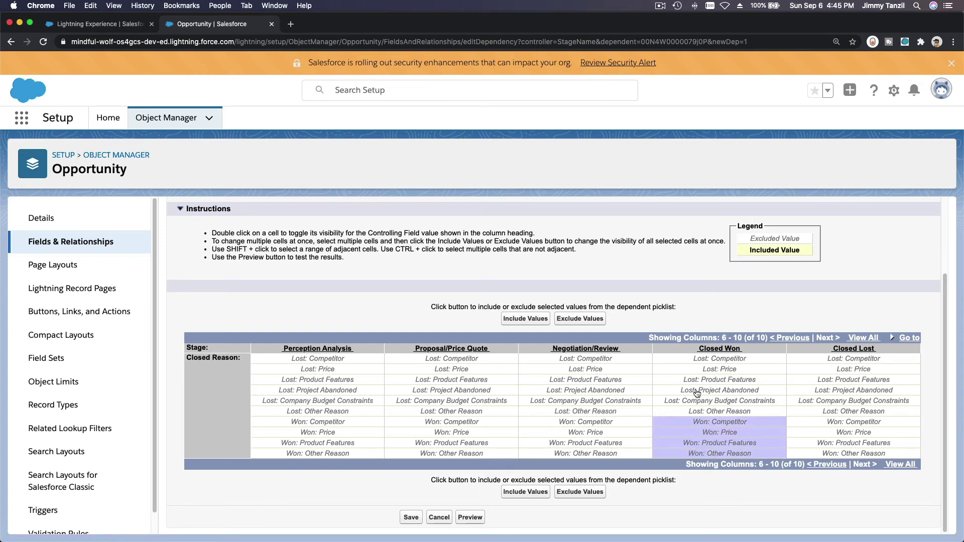
{"action": "left_click", "coordinate": [529, 322]}
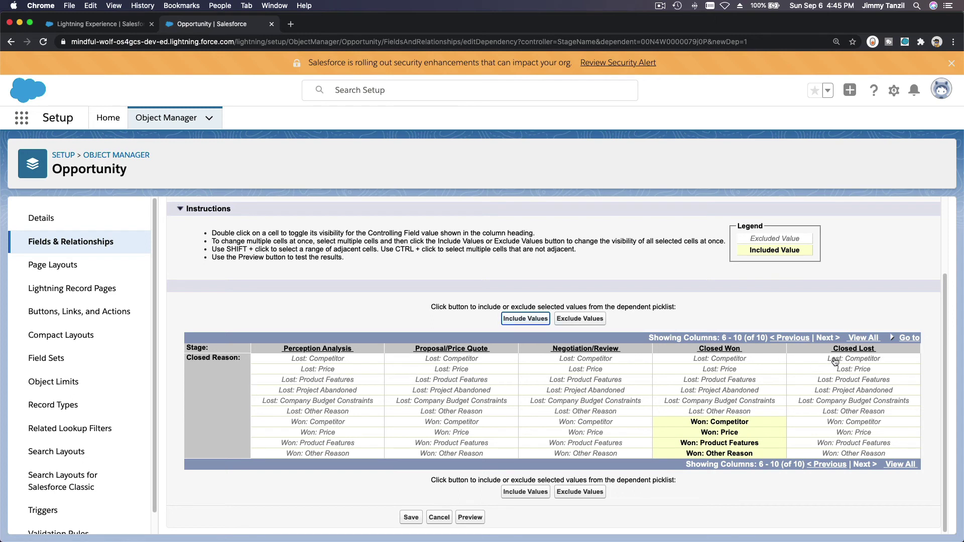
- Include all six reasons starting with "Lost", from Lost: Competitor to Lost: Other Reason, for the Closed Lost stage
{"action": "left_click", "coordinate": [851, 359]}
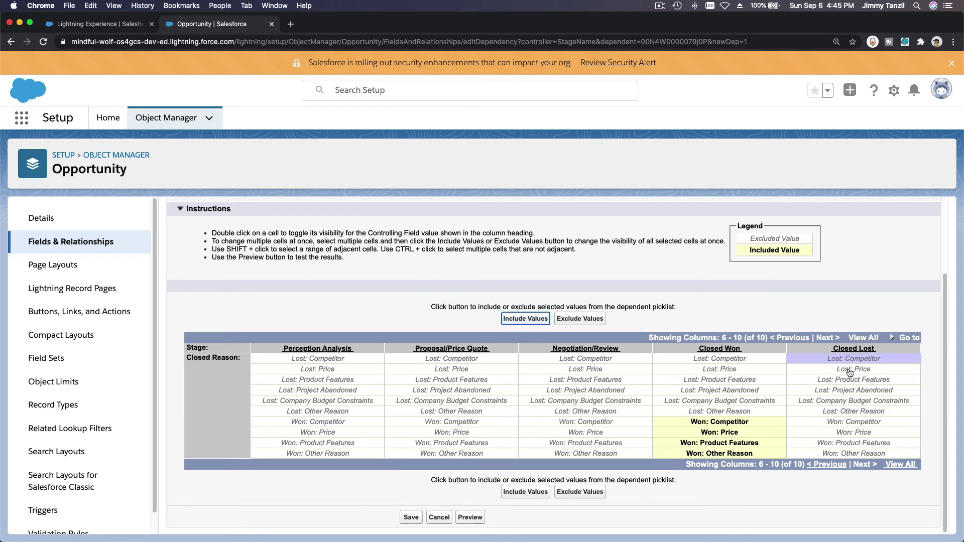
{"action": "left_click", "coordinate": [850, 412], "text": "shift"}
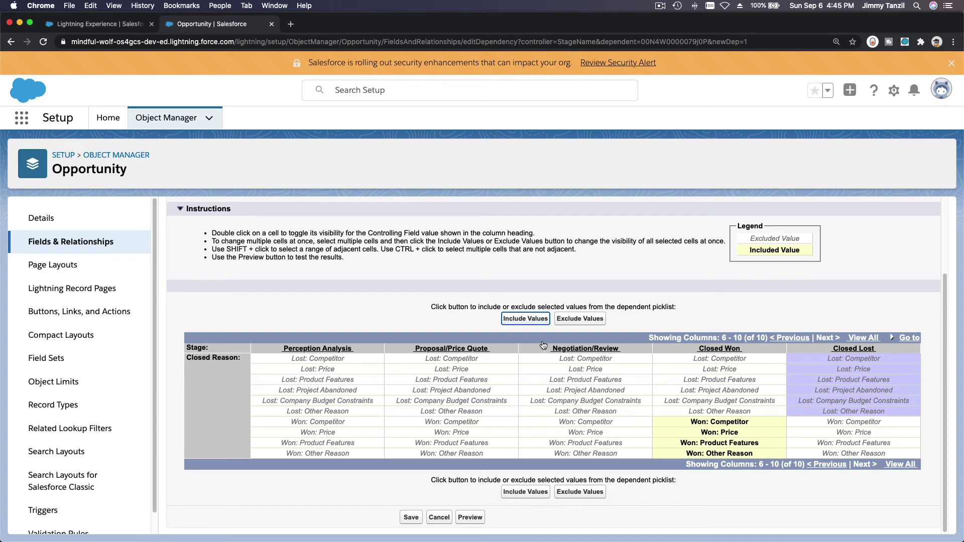
{"action": "left_click", "coordinate": [522, 321]}
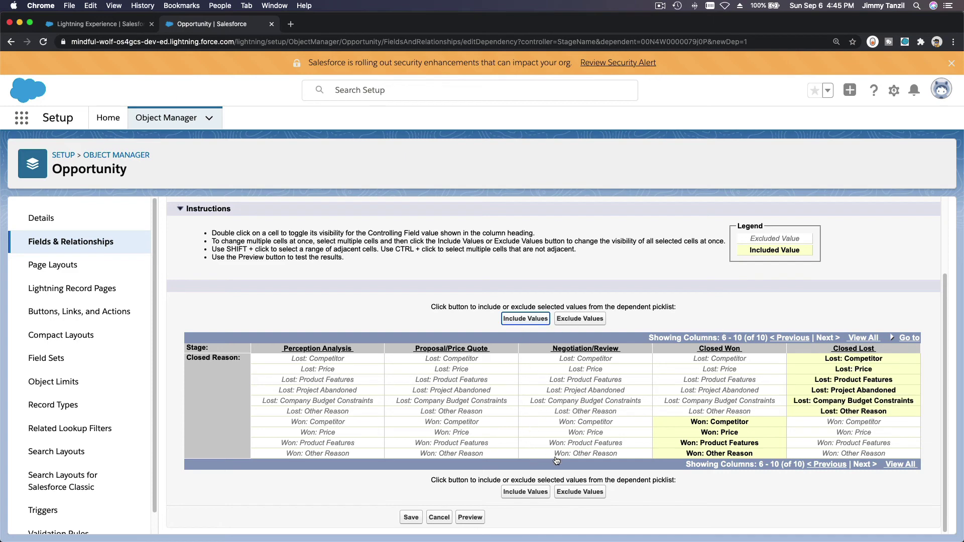
- Preview the dependency with Stage set to Closed Won, choosing Won: Competitor and Won: Other Reason as closed reasons
{"action": "left_click", "coordinate": [470, 517]}
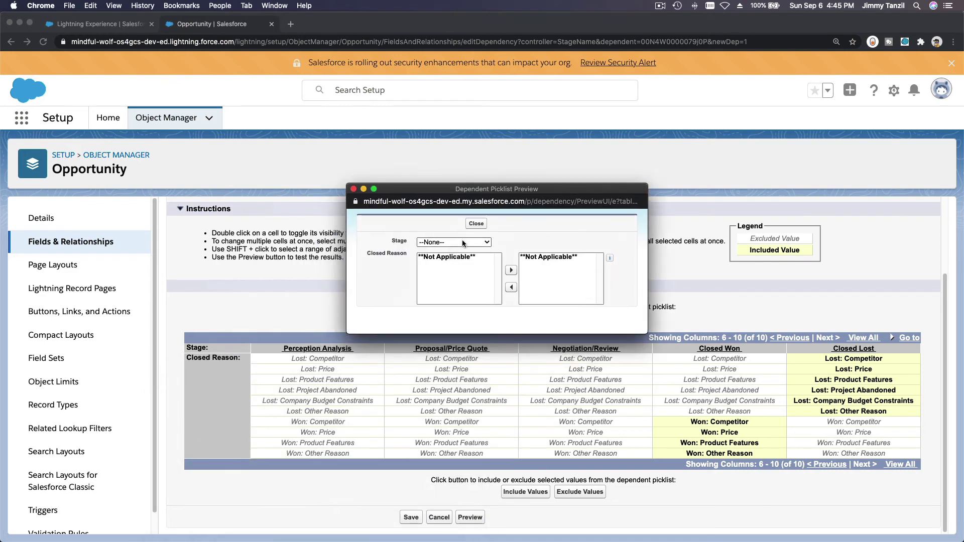
{"action": "left_click", "coordinate": [463, 242]}
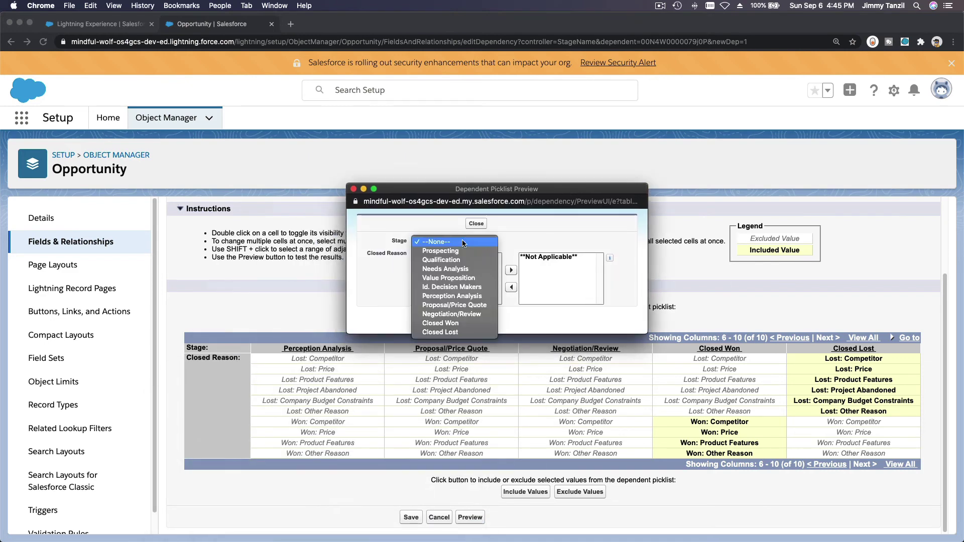
{"action": "left_click", "coordinate": [454, 322]}
{"action": "left_click", "coordinate": [451, 265]}
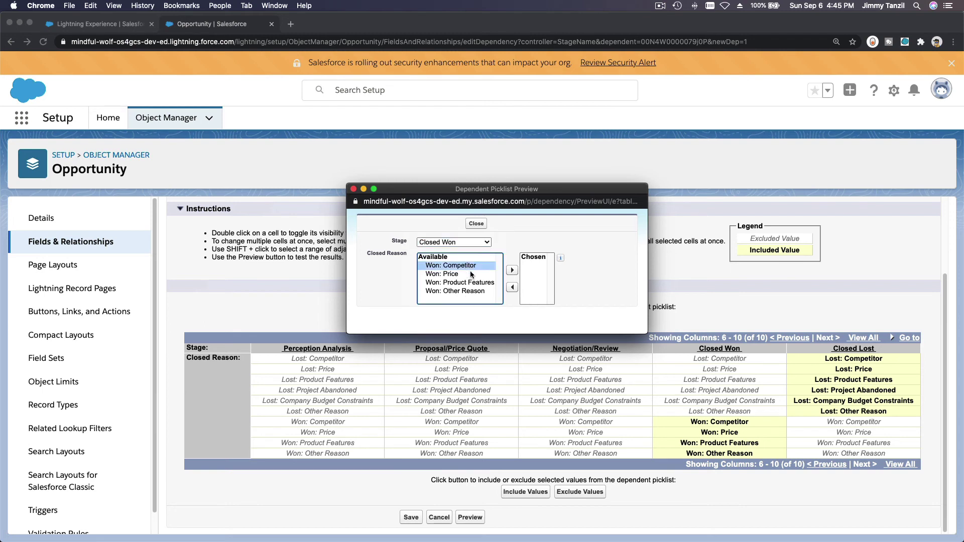
{"action": "left_click", "coordinate": [512, 270]}
{"action": "left_click", "coordinate": [477, 283]}
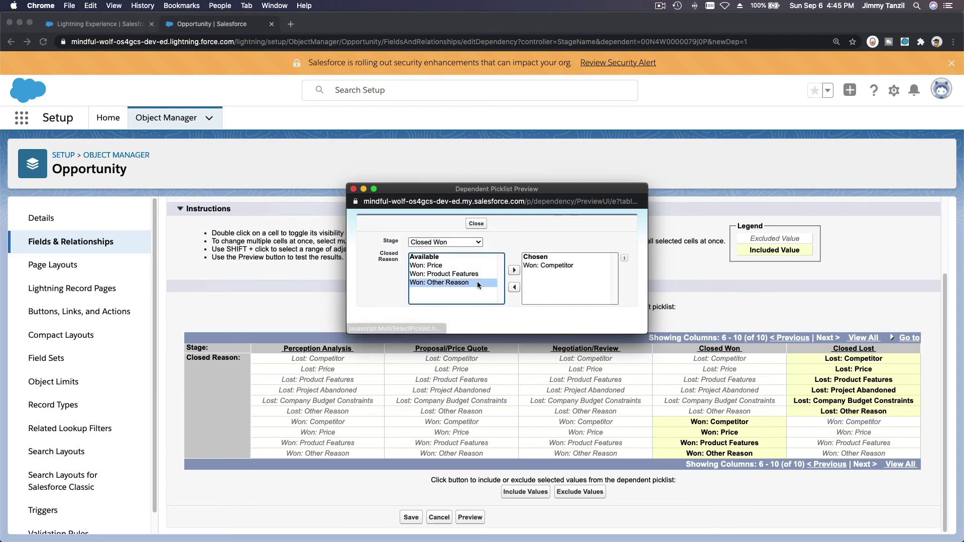
{"action": "left_click", "coordinate": [513, 271]}
- Test the preview with Stage set to Closed Lost, choosing Lost: Price and Lost: Company Budget Constraints
{"action": "left_click", "coordinate": [471, 242]}
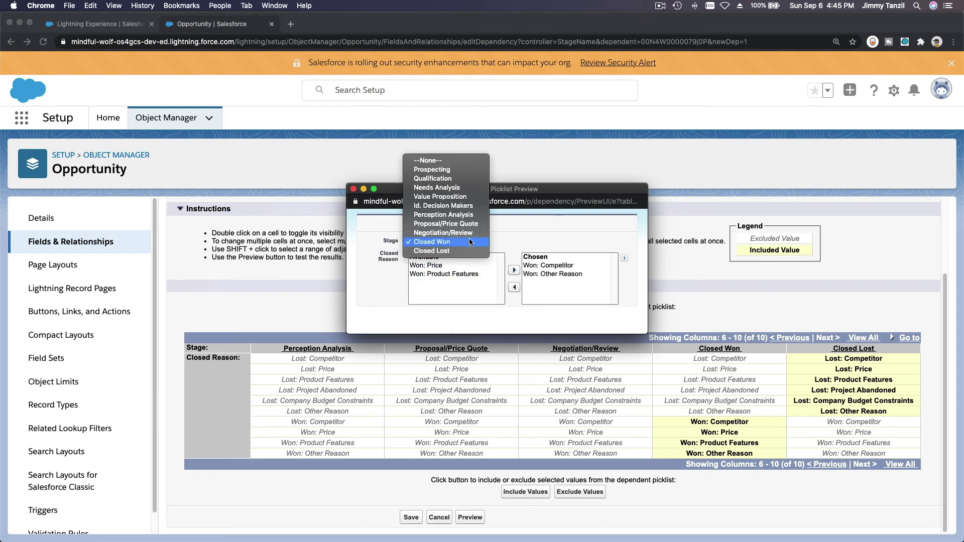
{"action": "left_click", "coordinate": [468, 251]}
{"action": "left_click", "coordinate": [458, 274]}
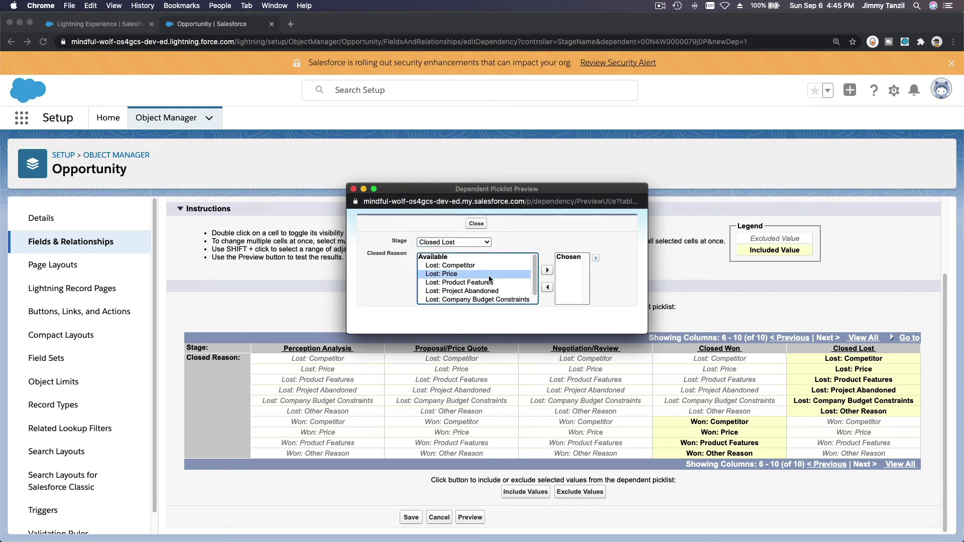
{"action": "left_click", "coordinate": [547, 271]}
{"action": "left_click", "coordinate": [492, 290]}
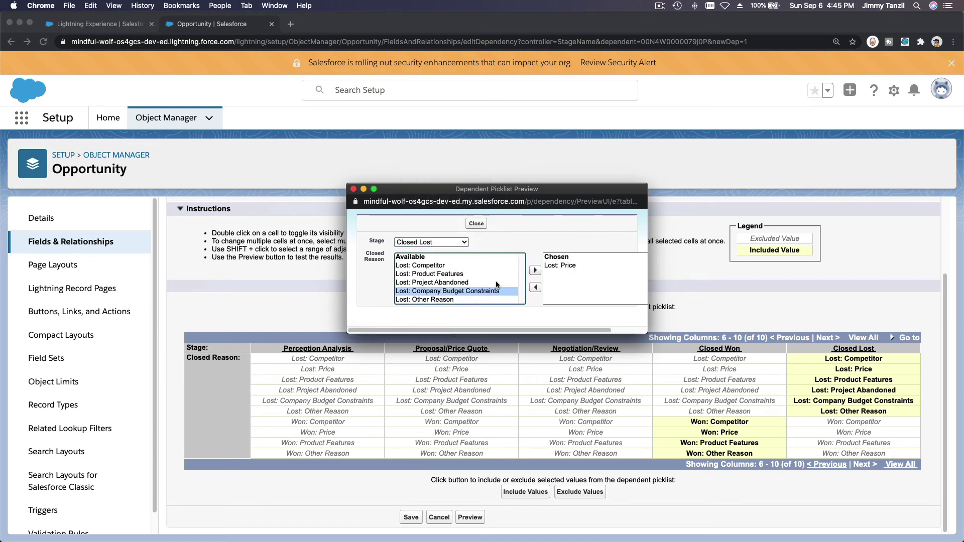
{"action": "left_click", "coordinate": [535, 271]}
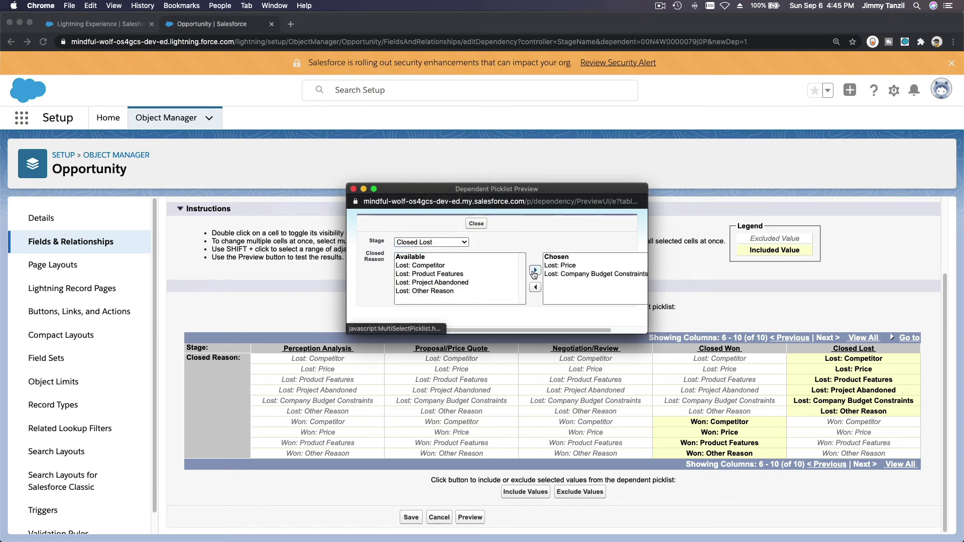
- Close the preview and save the Stage and Closed Reason dependency, accepting that some stages have no dependent values
{"action": "left_click", "coordinate": [476, 223]}
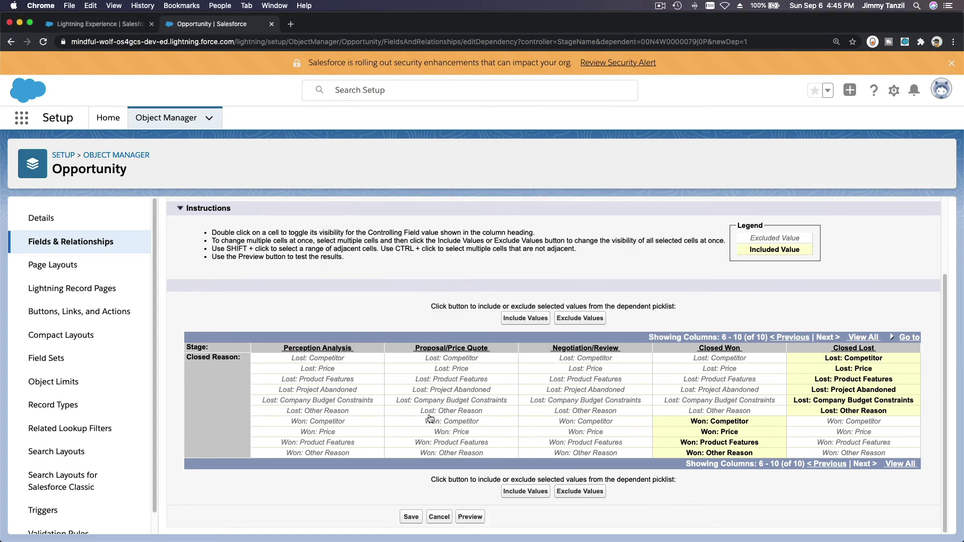
{"action": "left_click", "coordinate": [413, 519]}
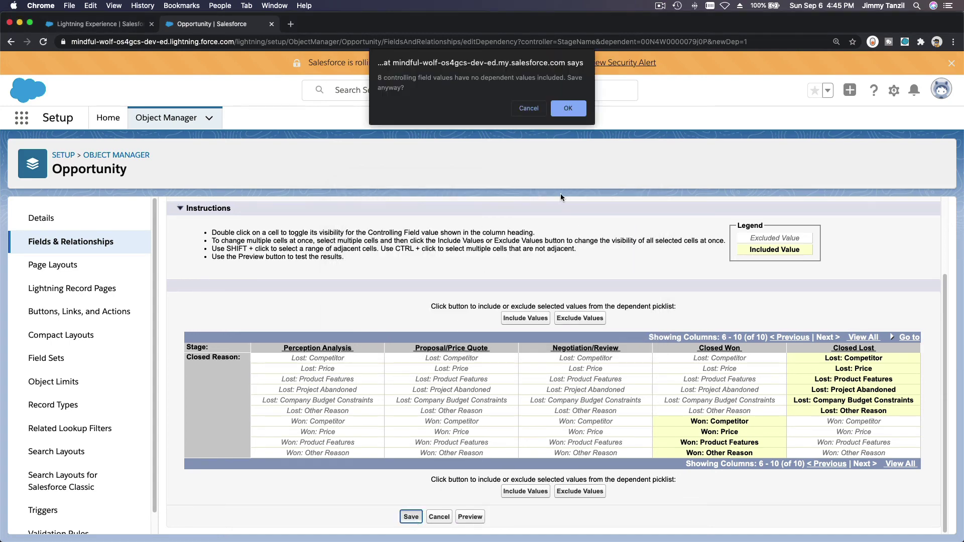
{"action": "left_click", "coordinate": [568, 109]}
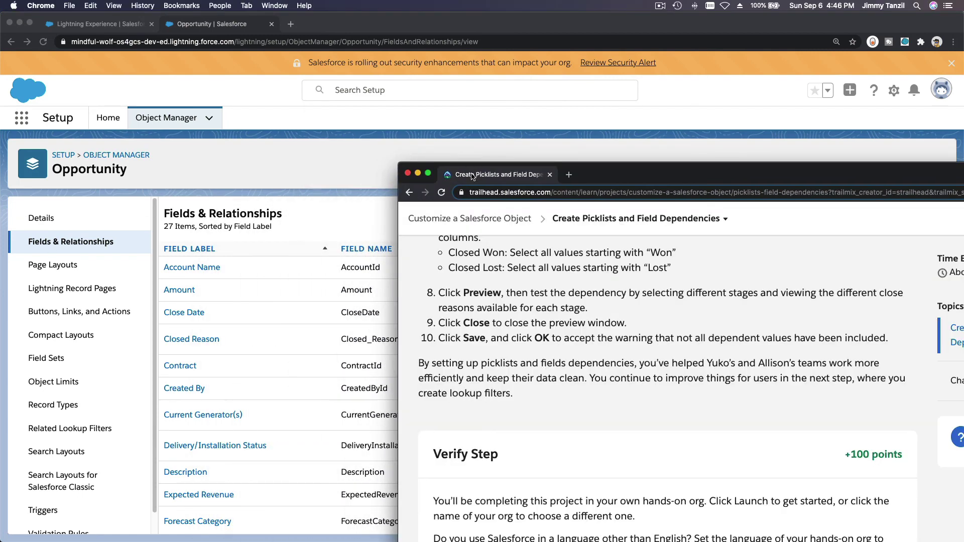
- Bring the Trailhead Create Picklists and Field Dependencies page into the main browser window and verify the step for 100 points
{"action": "left_click_drag", "start_coordinate": [472, 177], "coordinate": [372, 32]}
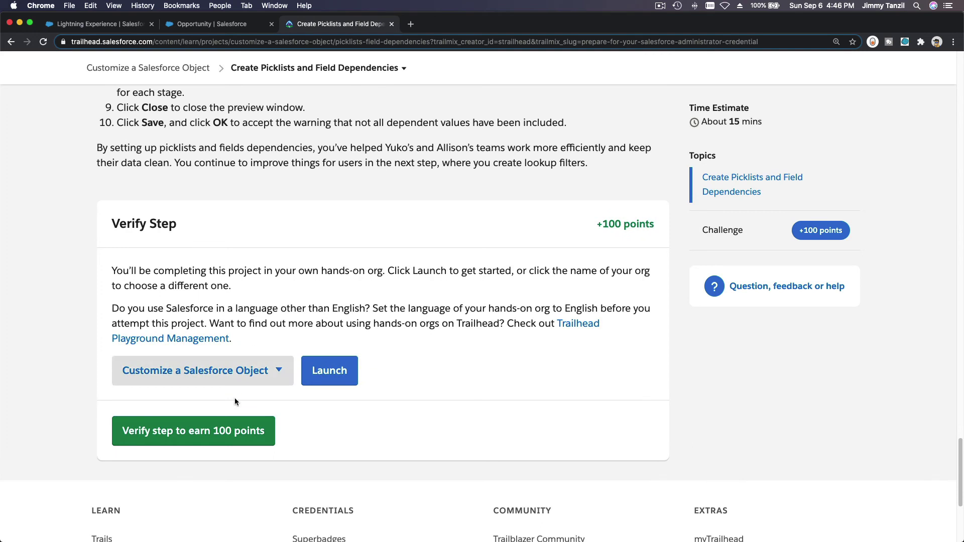
{"action": "left_click", "coordinate": [234, 432]}
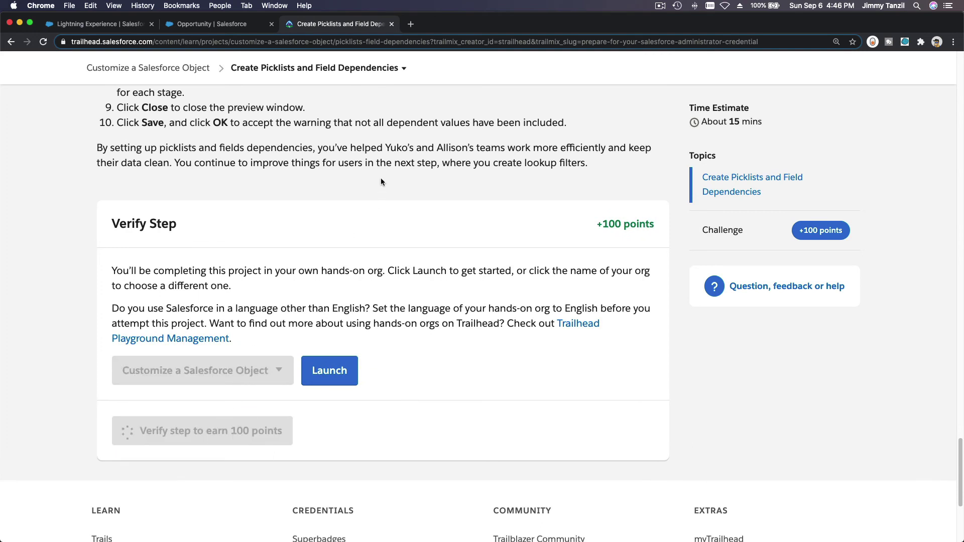
{"action": "left_click", "coordinate": [369, 69]}
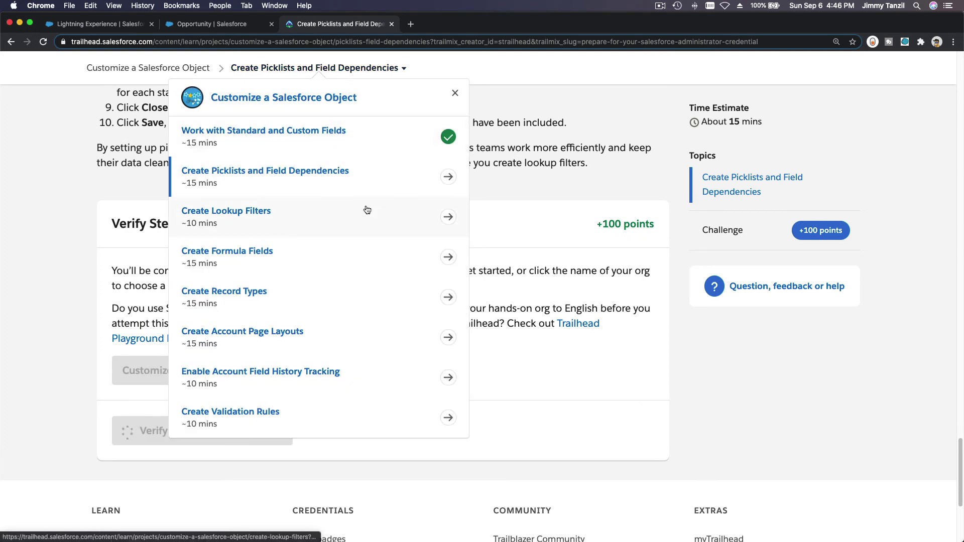
{"action": "left_click", "coordinate": [560, 189]}
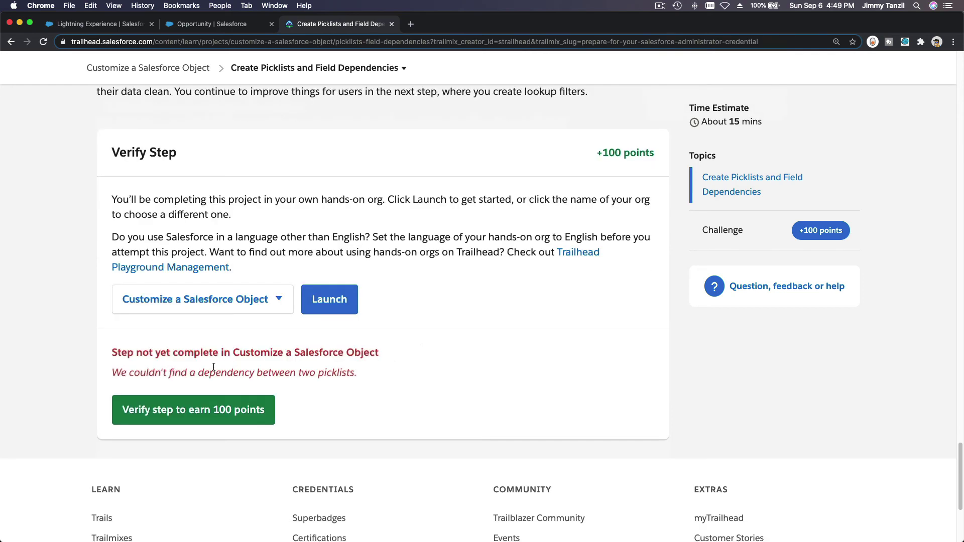
- Review the Trailhead instructions for the Region and Zone dependency, the Close Reason field and its dependency on Stage
{"action": "scroll", "coordinate": [214, 366], "scroll_direction": "up", "scroll_amount": 10}
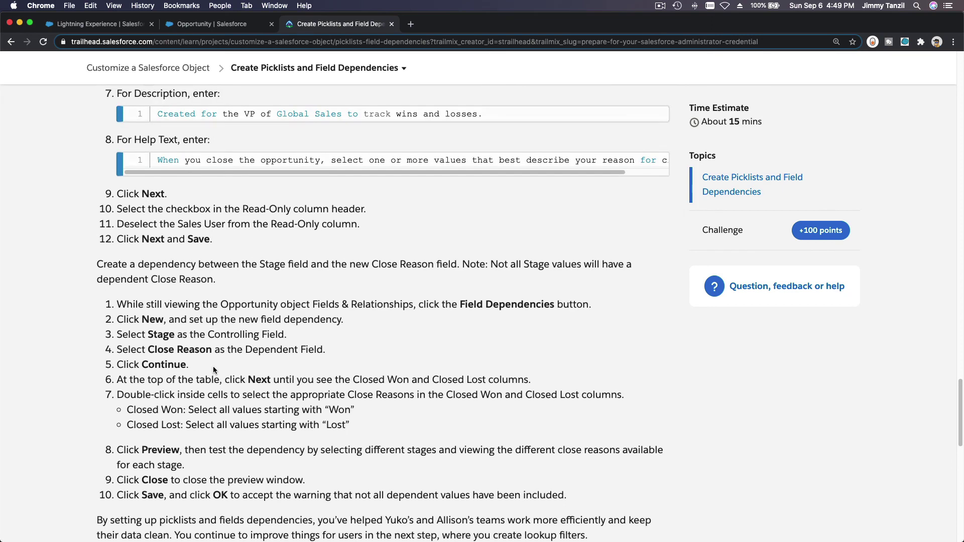
{"action": "scroll", "coordinate": [213, 366], "scroll_direction": "up", "scroll_amount": 8}
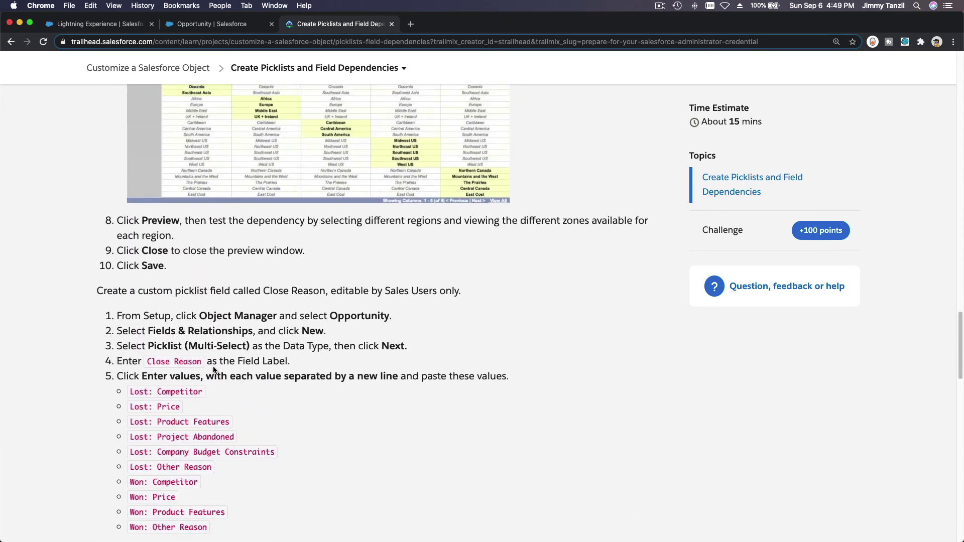
{"action": "scroll", "coordinate": [214, 370], "scroll_direction": "up", "scroll_amount": 1}
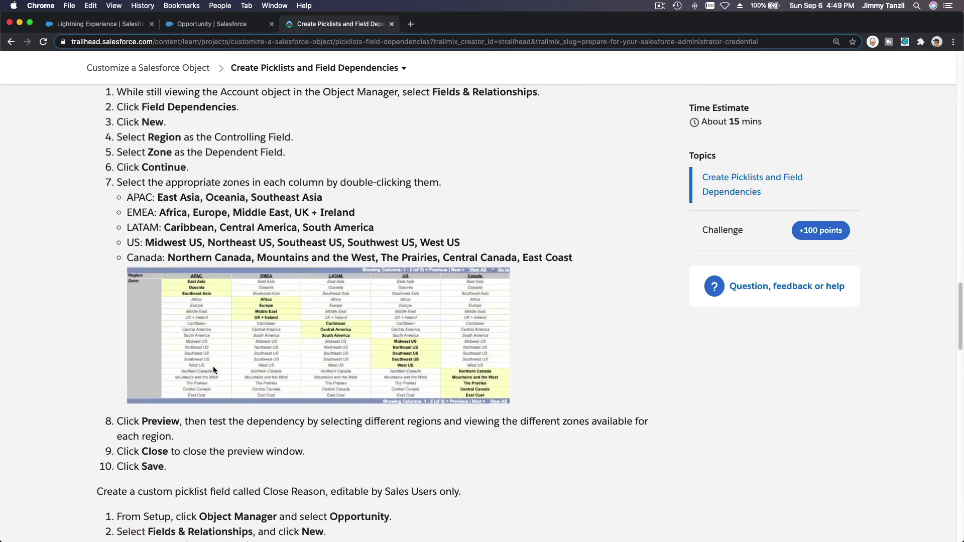
{"action": "scroll", "coordinate": [214, 370], "scroll_direction": "up", "scroll_amount": 1}
{"action": "scroll", "coordinate": [213, 370], "scroll_direction": "down", "scroll_amount": 5}
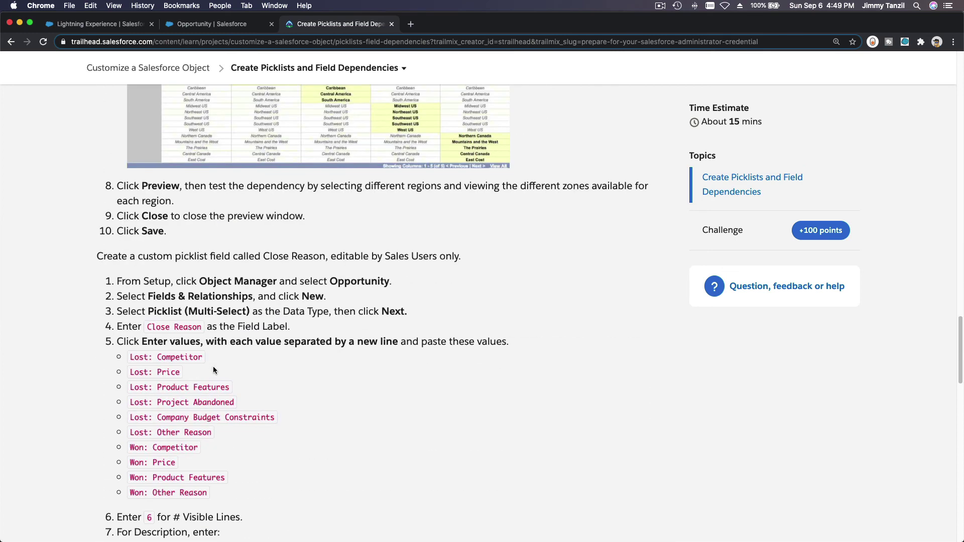
{"action": "scroll", "coordinate": [213, 370], "scroll_direction": "up", "scroll_amount": 2}
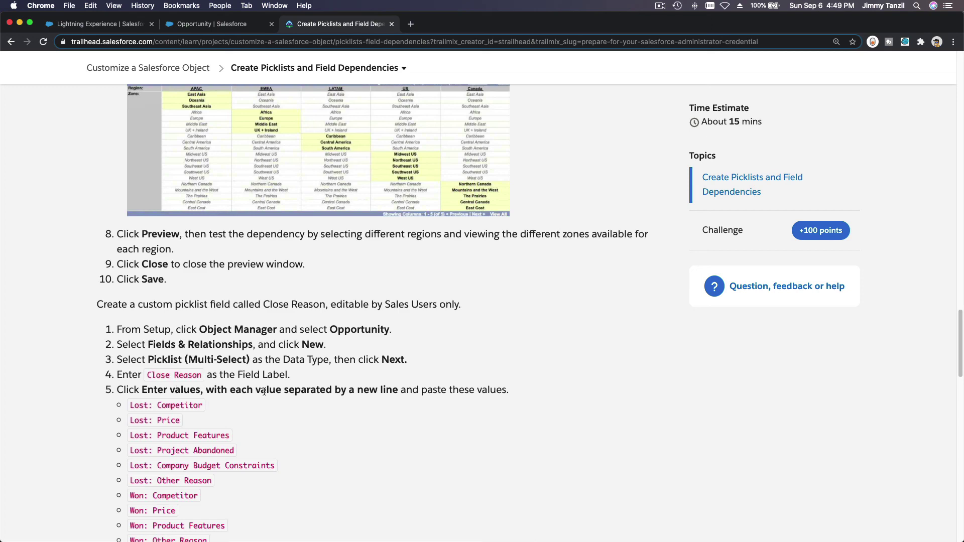
{"action": "scroll", "coordinate": [307, 362], "scroll_direction": "down", "scroll_amount": 20}
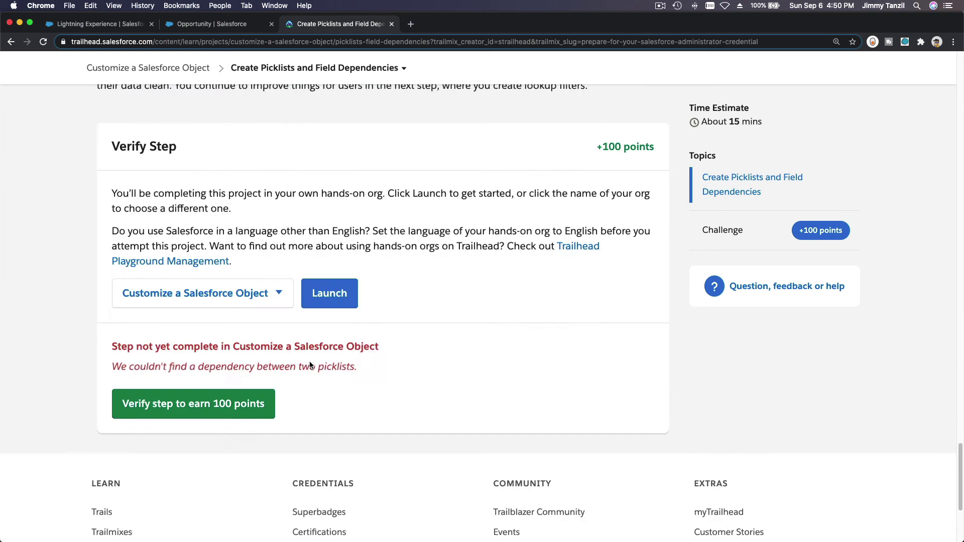
- Run the Trailhead step verification for 100 points again
{"action": "left_click", "coordinate": [204, 196]}
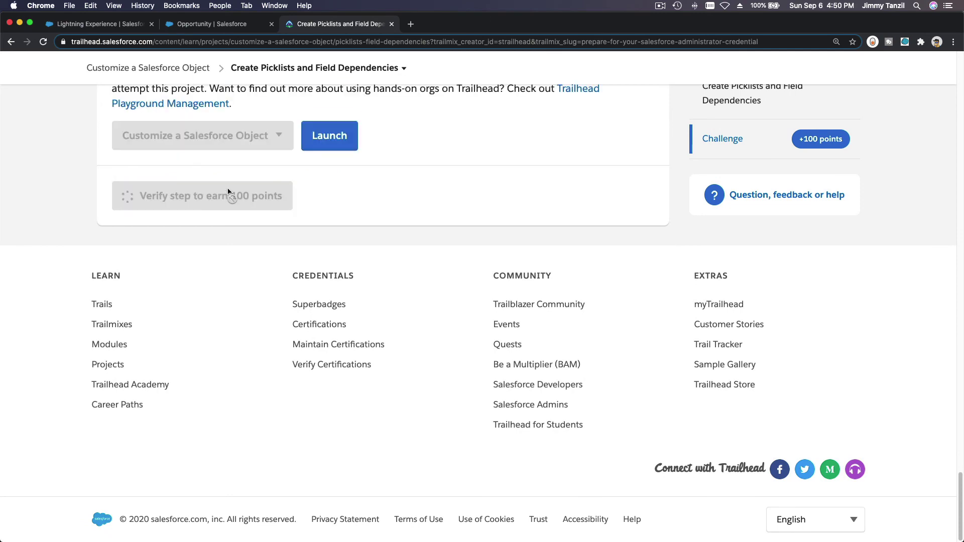
{"action": "scroll", "coordinate": [408, 169], "scroll_direction": "up", "scroll_amount": 3}
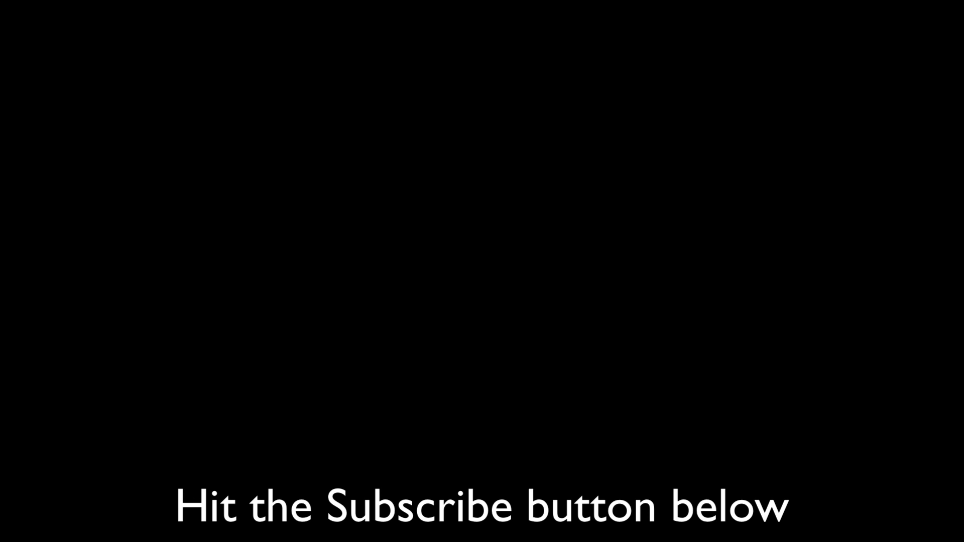
{"action": "scroll", "coordinate": [894, 230], "scroll_direction": "down", "scroll_amount": 10}
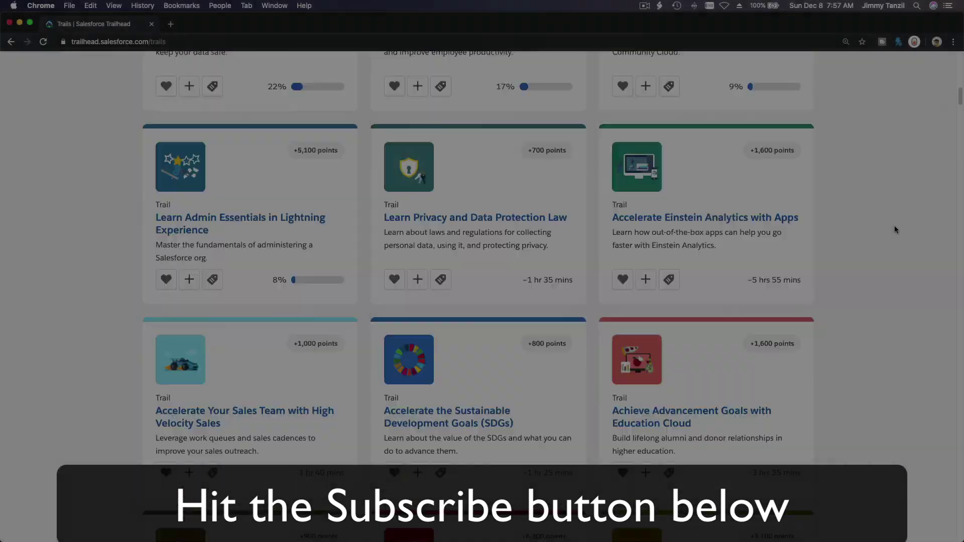